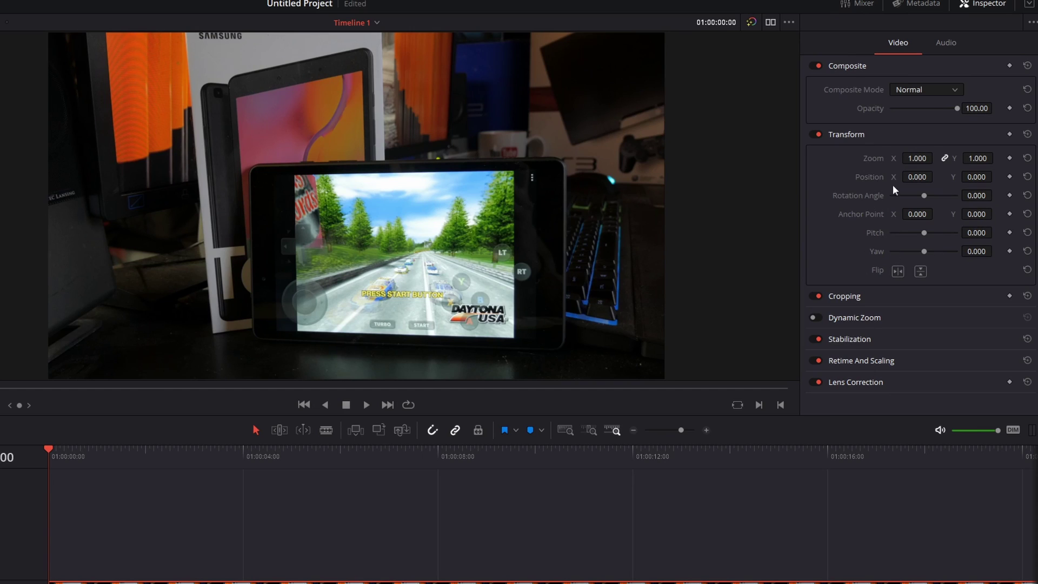
Look through the clip's audio and video inspector settings, including the expanded Cropping and Lens Correction groups.
left_click(959, 43)
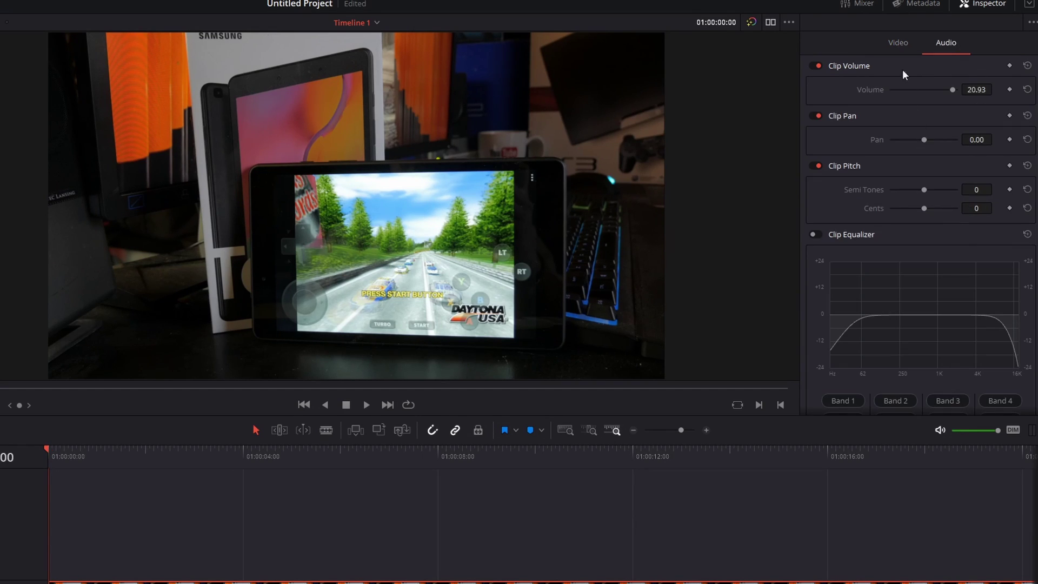
left_click(896, 45)
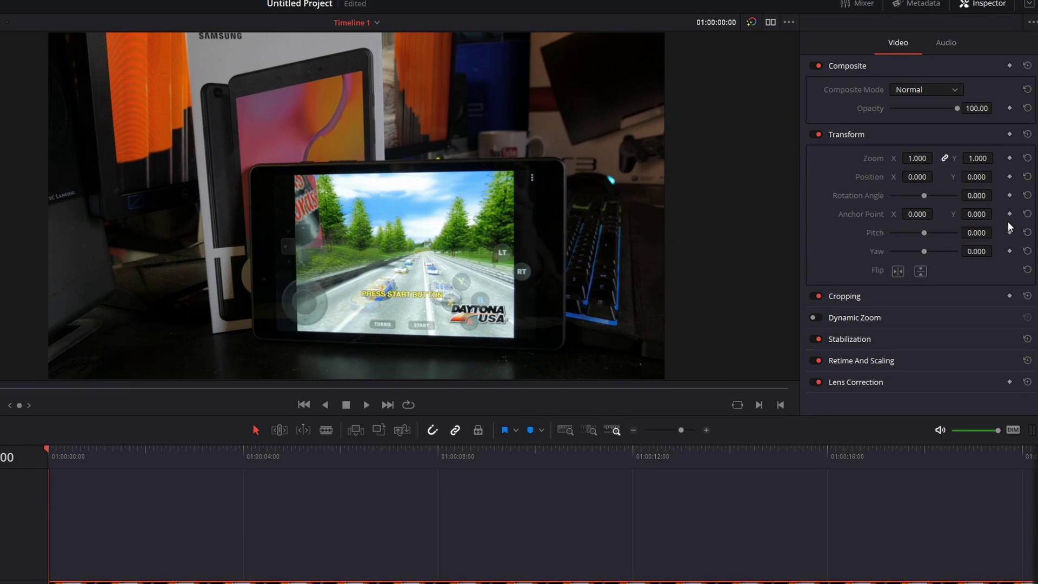
left_click(847, 297)
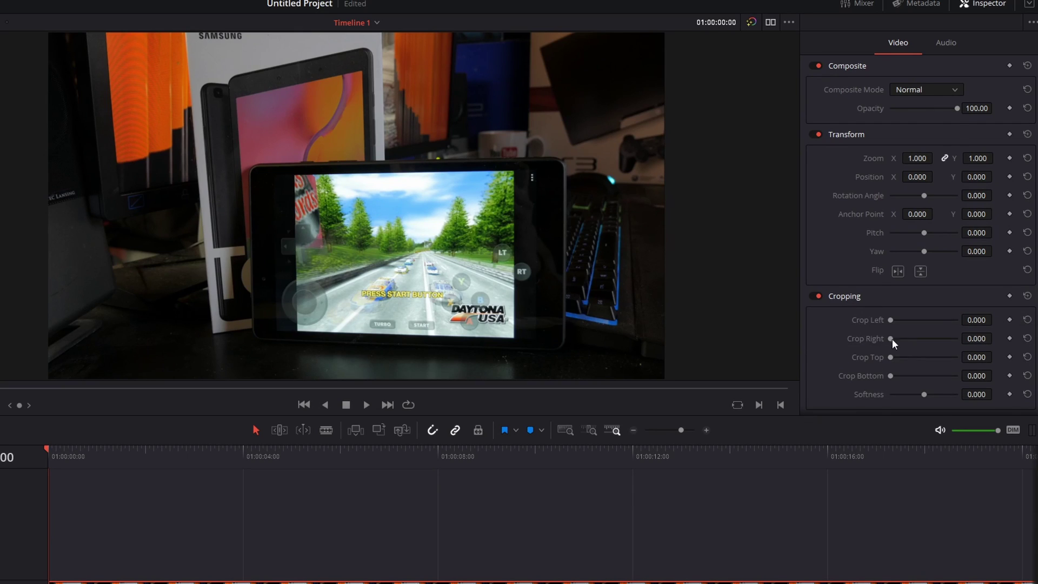
scroll(887, 338, "down", 3)
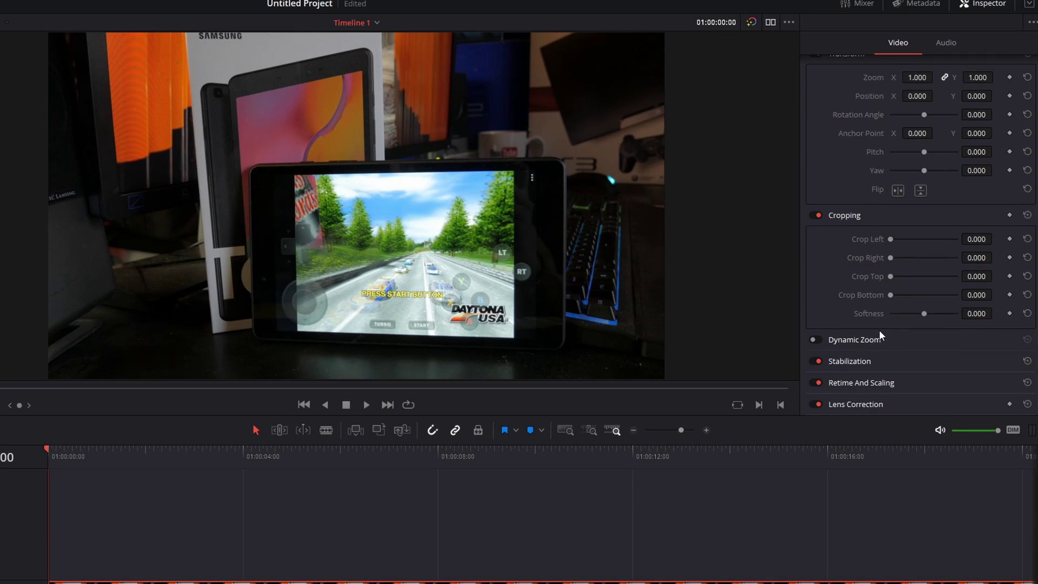
left_click(854, 404)
scroll(936, 300, "down", 2)
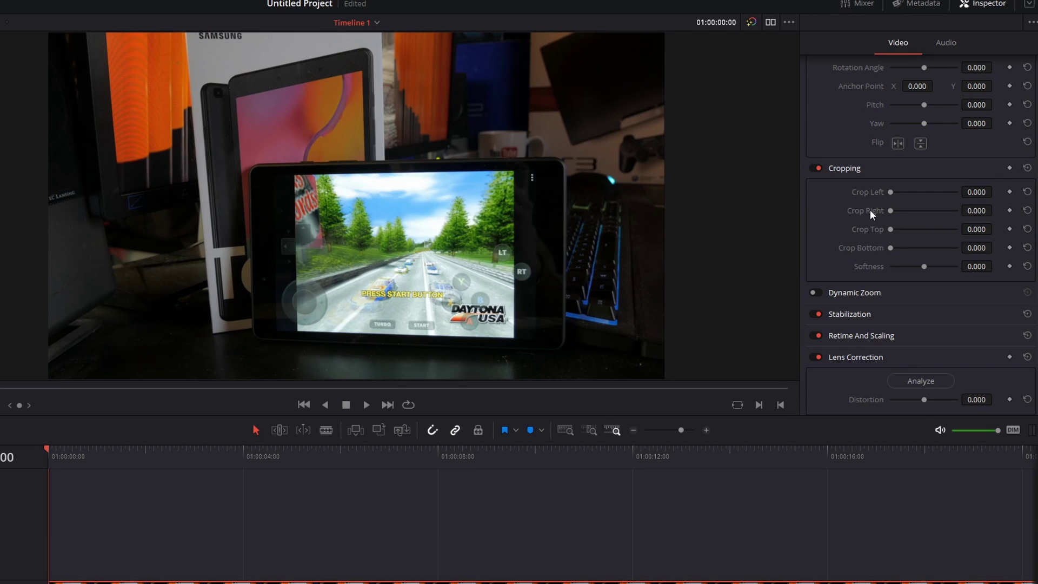
scroll(930, 238, "up", 5)
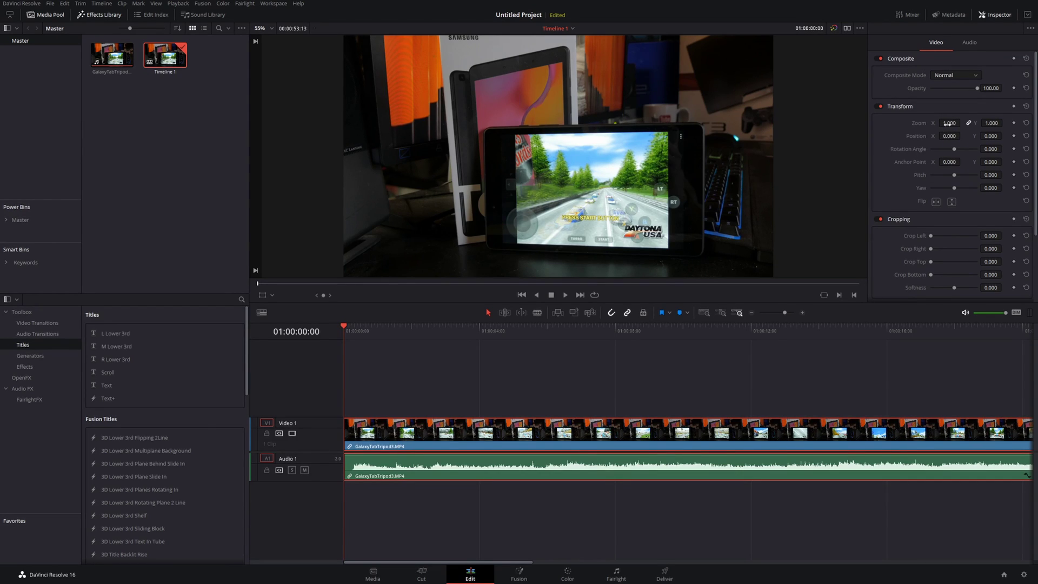
Try a clip zoom of 1.610 with position X -129 and Y 115, and play the clip to check the framing.
left_click_drag(950, 123, 898, 137)
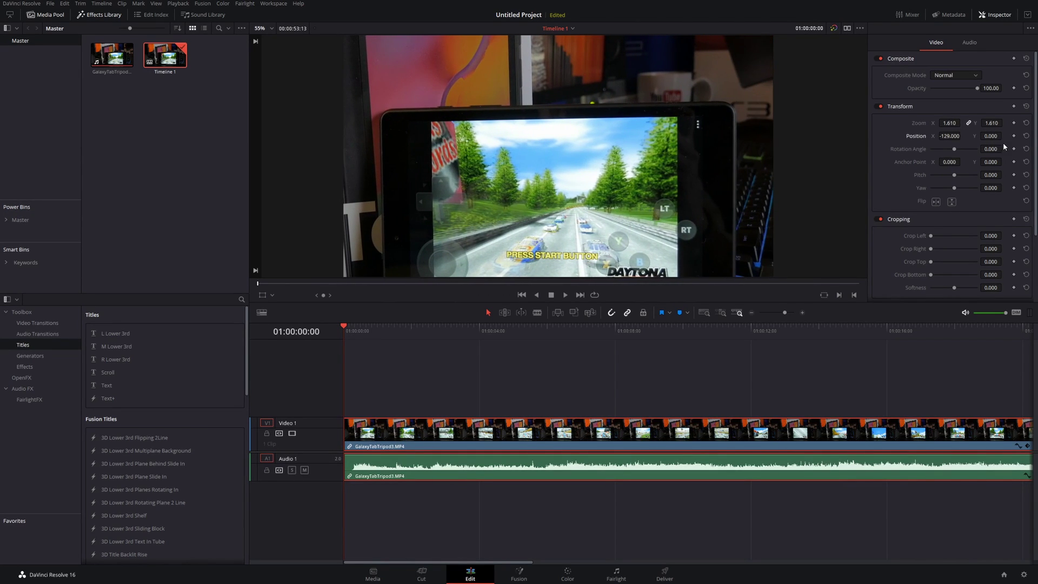
left_click_drag(992, 136, 1003, 136)
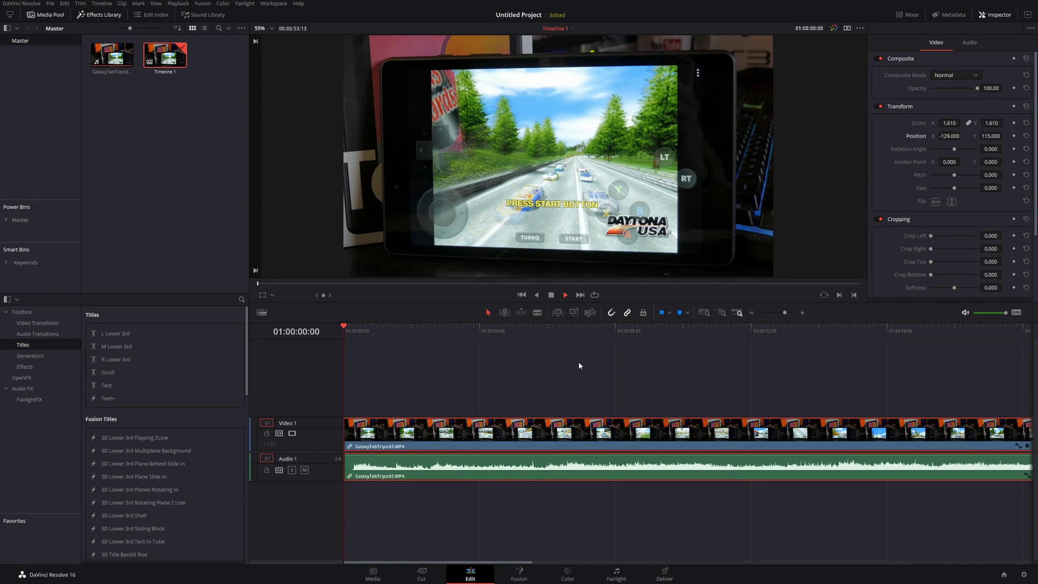
key("space")
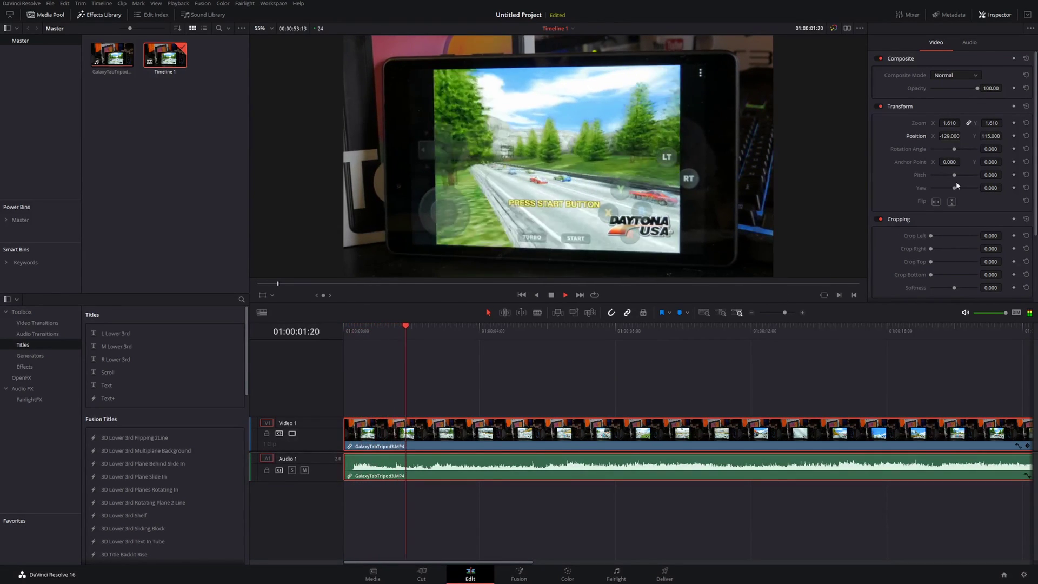
key("space")
key("space")
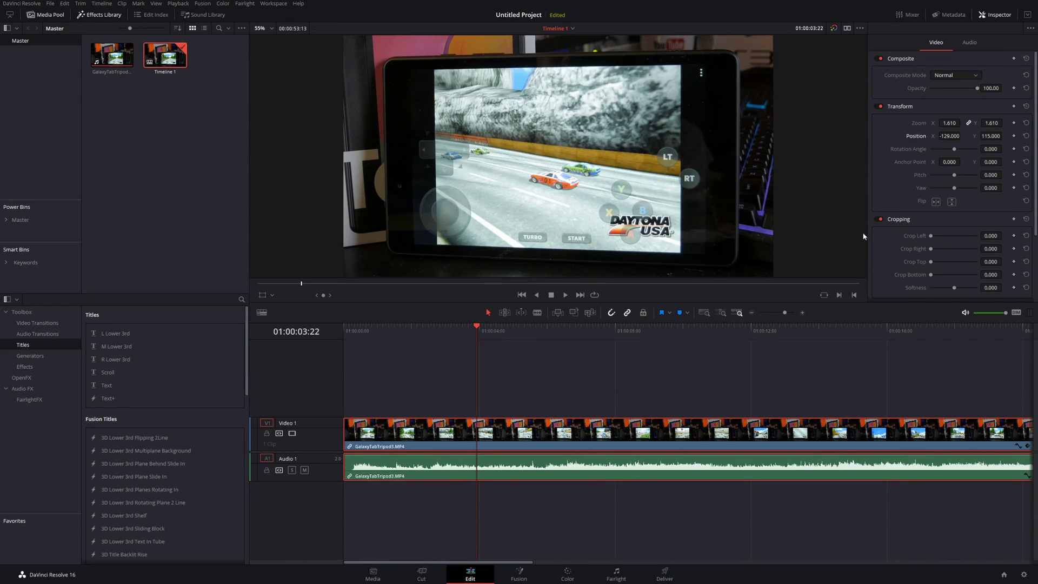
Reset the clip's position and zoom to their default values.
left_click(1026, 136)
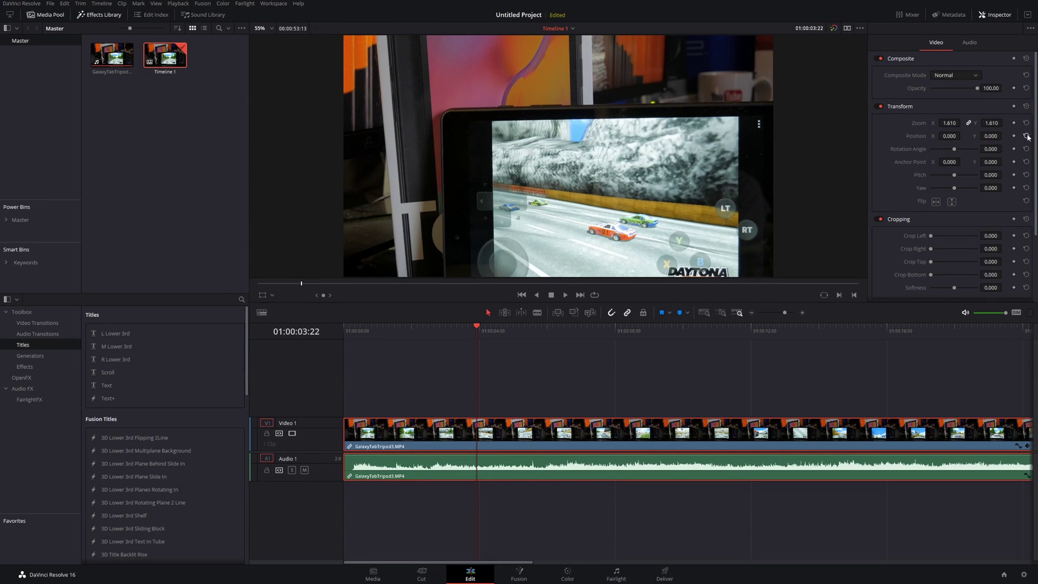
double_click(917, 125)
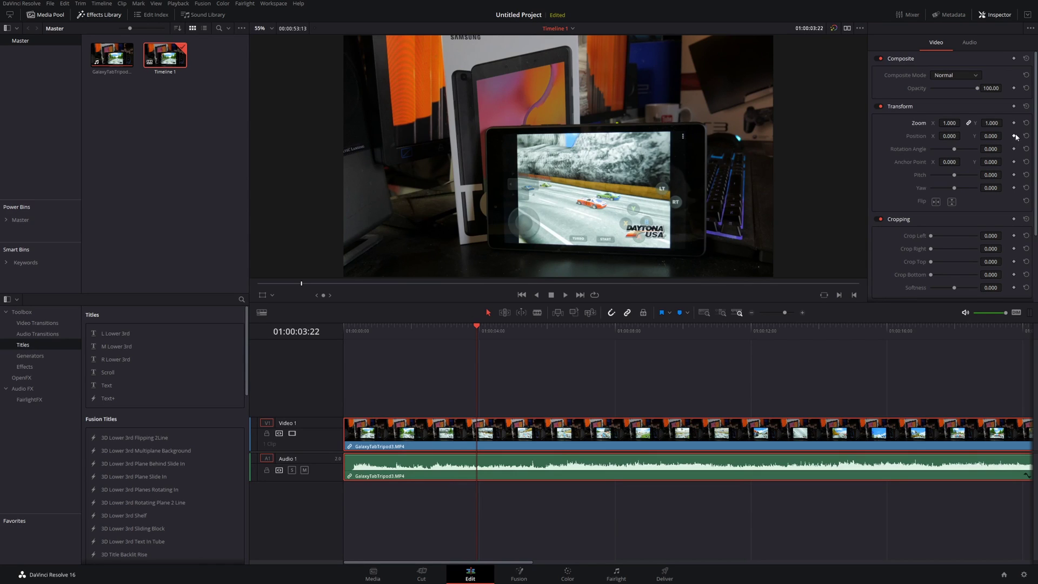
Try a rotation angle of 172.170, a yaw of 1.213 and a zoom of 1.510, and reset all the clip's transform settings.
left_click_drag(956, 153, 965, 152)
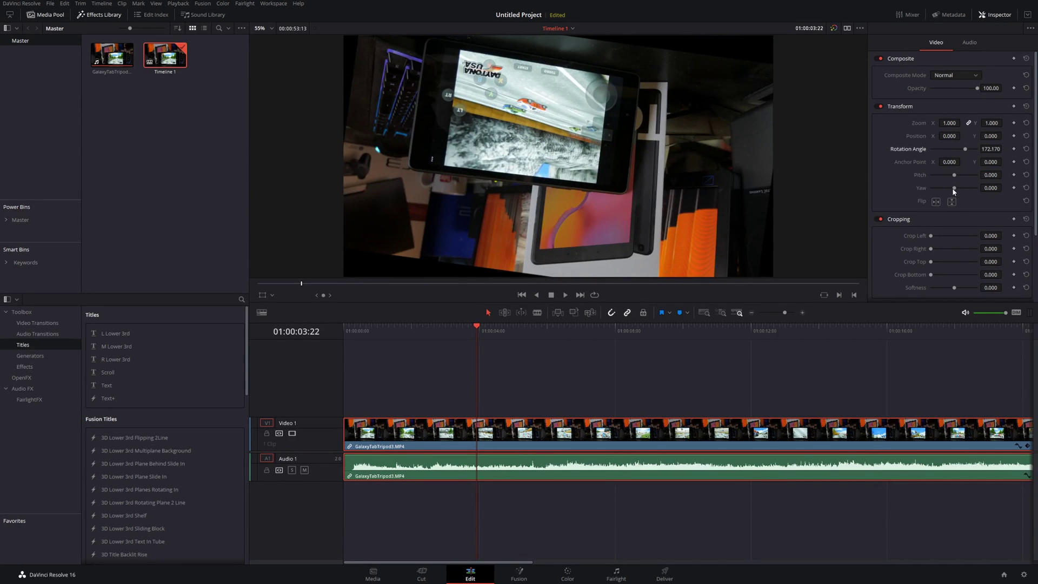
left_click_drag(953, 188, 973, 188)
left_click_drag(943, 123, 944, 123)
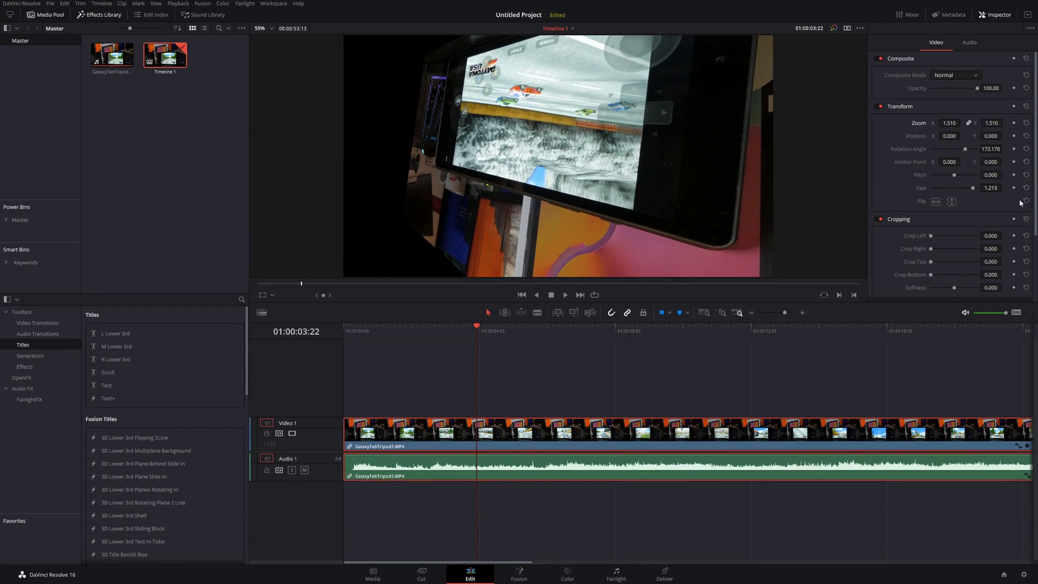
left_click(1026, 107)
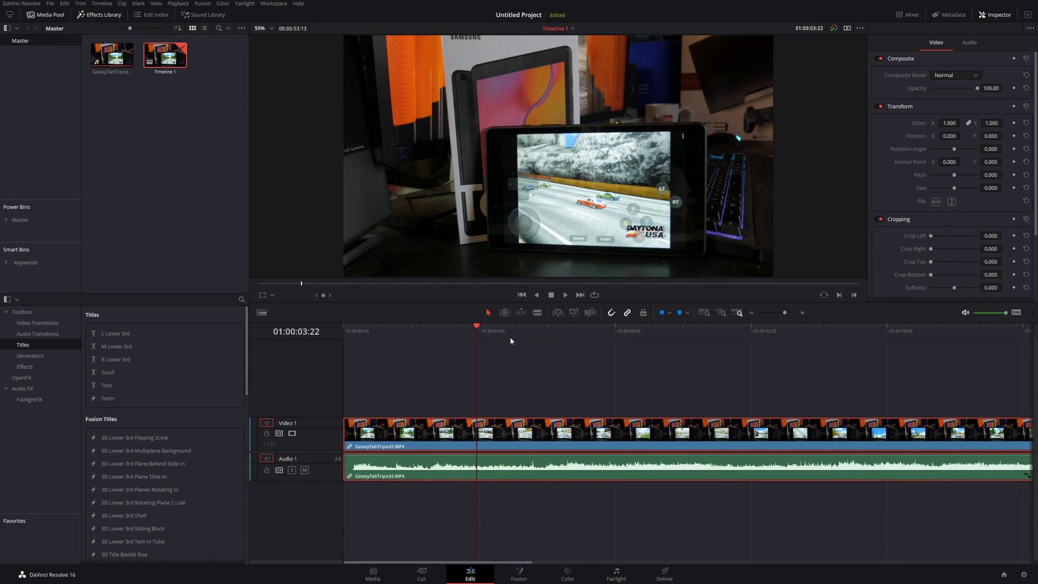
Add keyframes for all of the clip's transform properties at 01:00:00:10.
left_click_drag(477, 328, 330, 333)
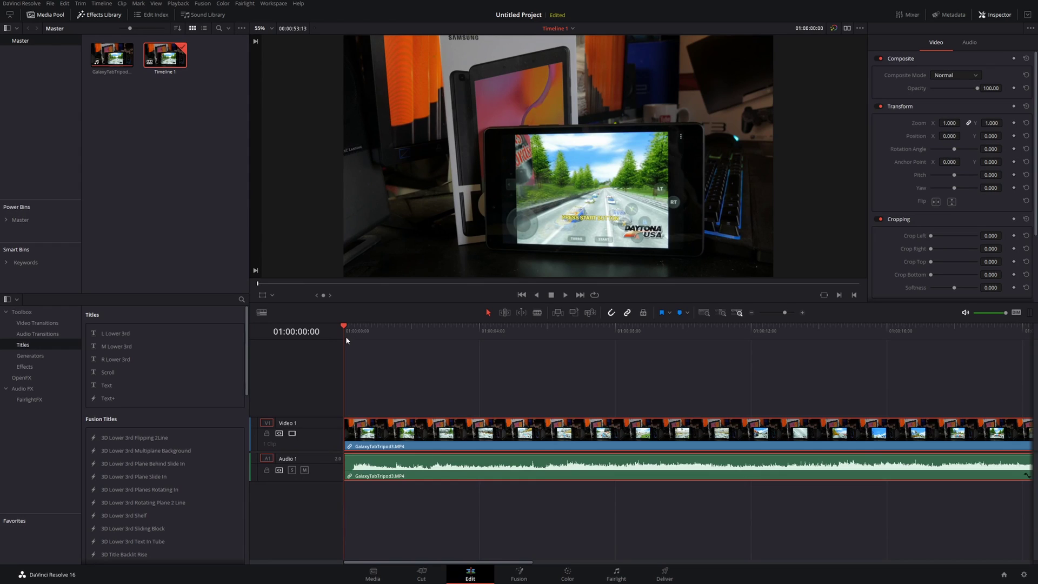
key("space")
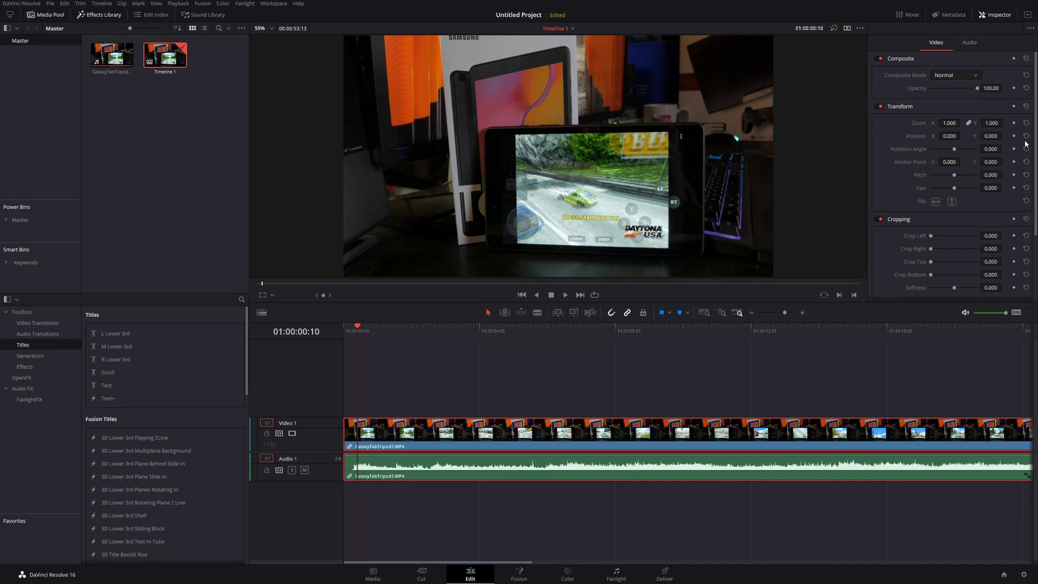
left_click(1014, 107)
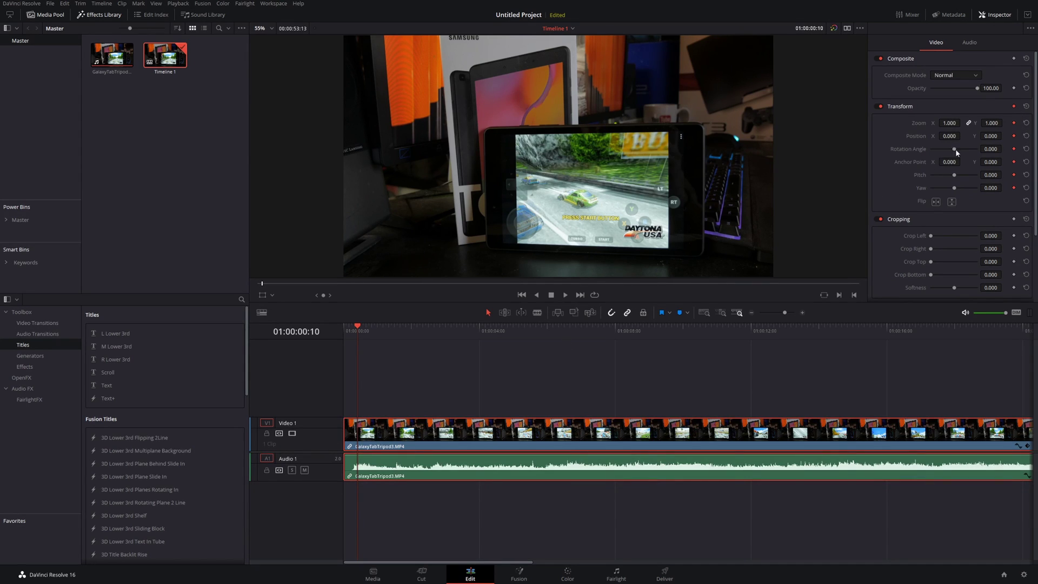
left_click(1014, 124)
At 01:00:01:02, keyframe the clip's zoom at 2.160 and its position at X -42 and Y 122.
left_click(377, 327)
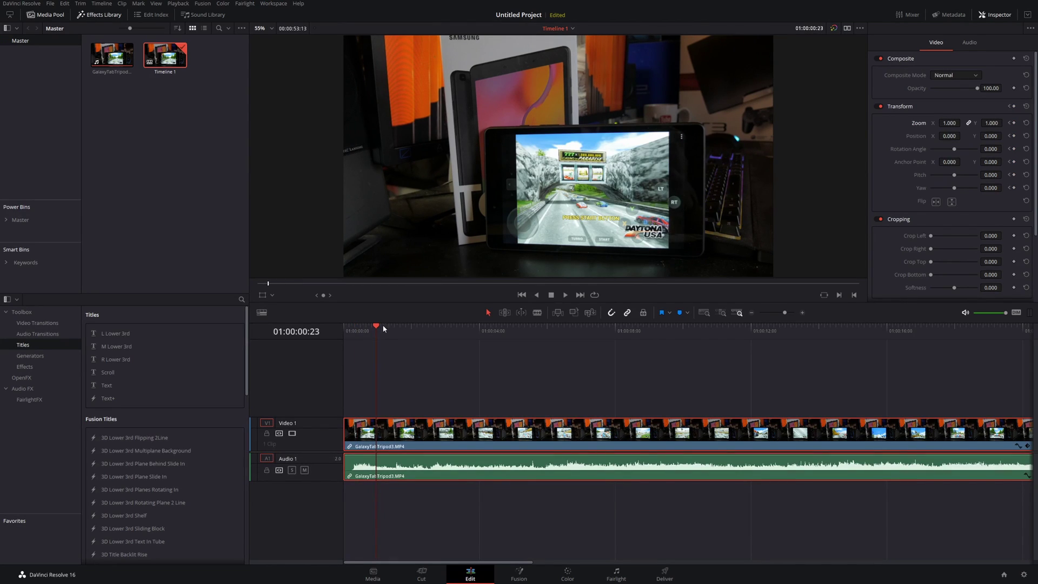
left_click(381, 326)
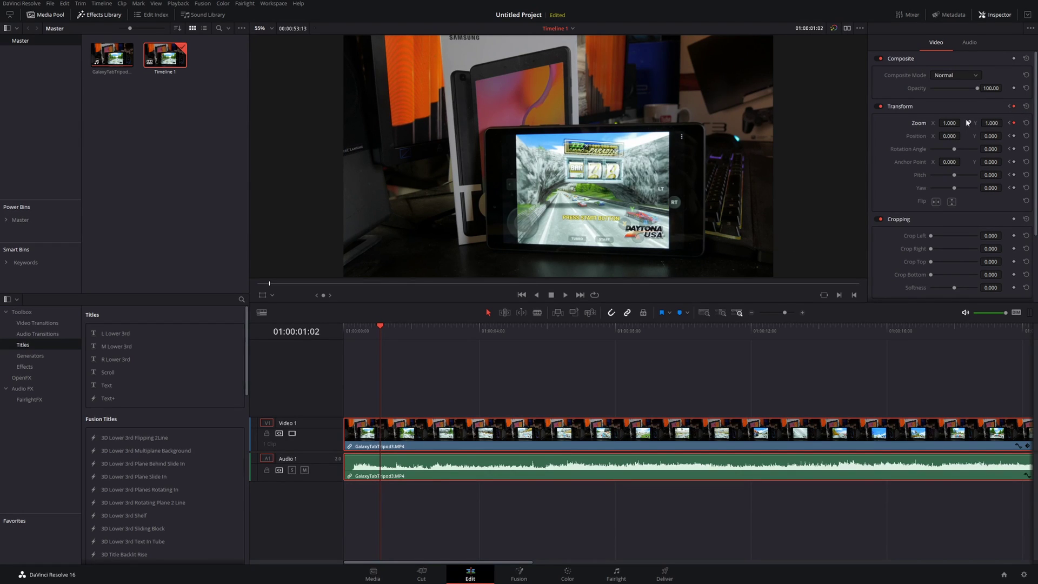
left_click_drag(947, 123, 981, 123)
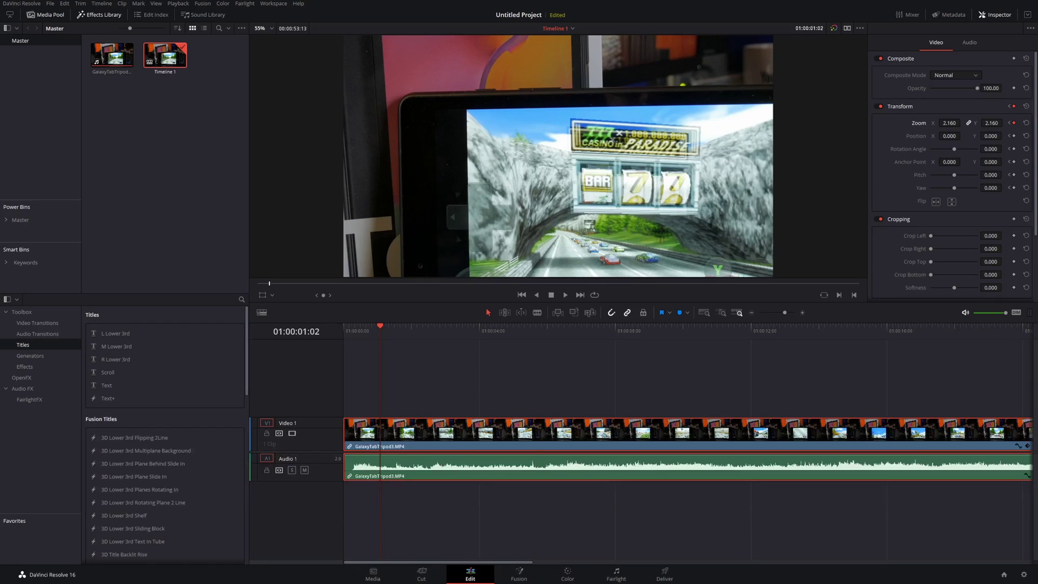
left_click_drag(949, 136, 938, 136)
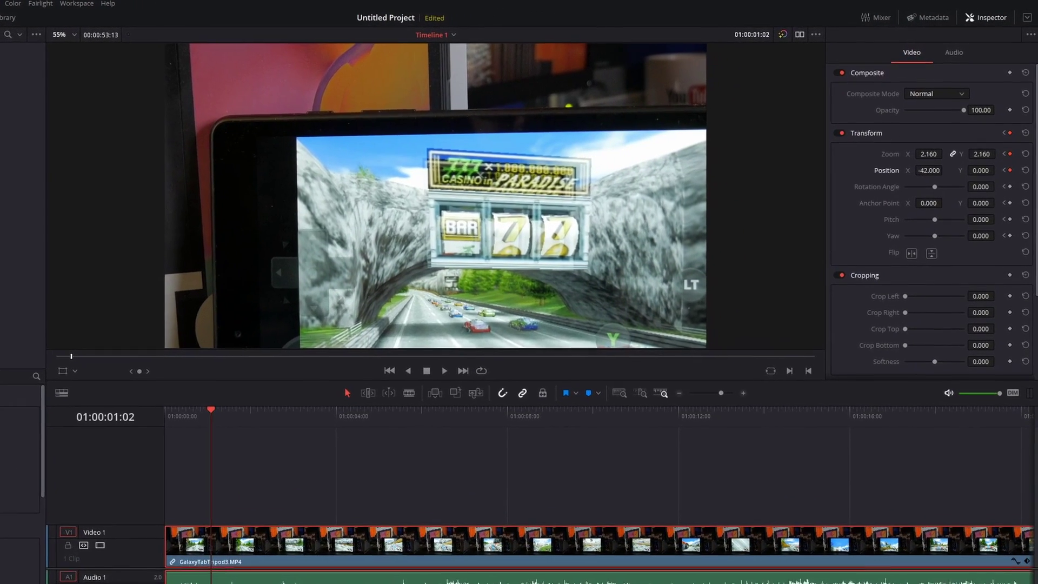
left_click_drag(961, 170, 976, 170)
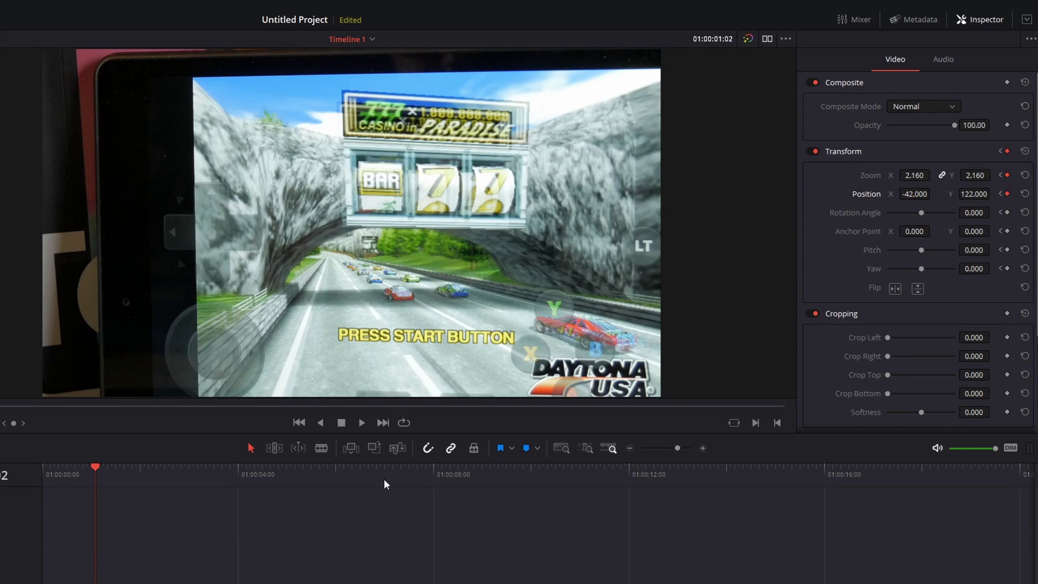
Play the zoom animation twice from the start of the timeline to check the movement.
left_click_drag(96, 467, 14, 470)
key("space")
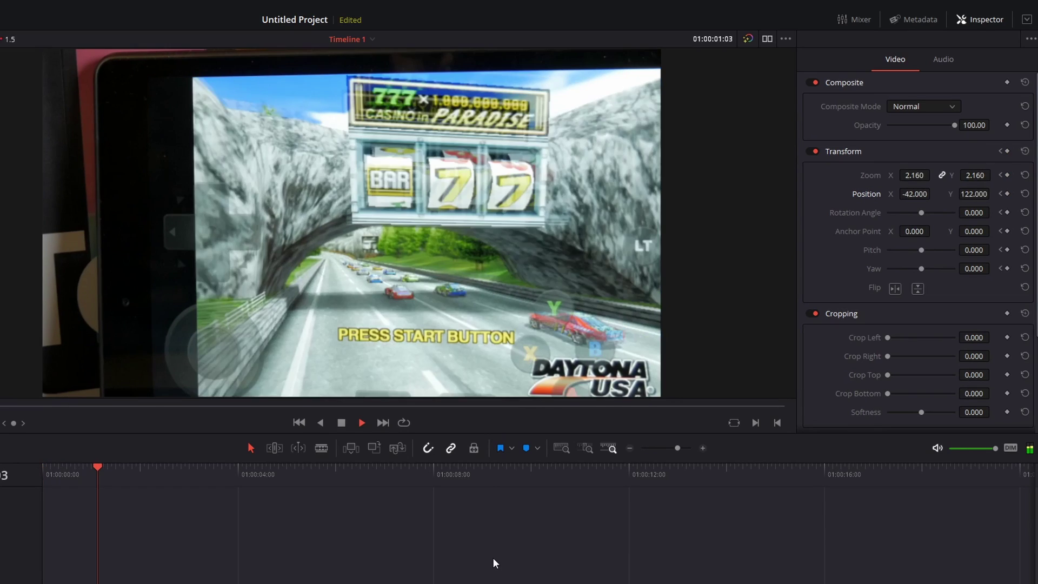
key("space")
left_click_drag(117, 469, 14, 472)
key("space")
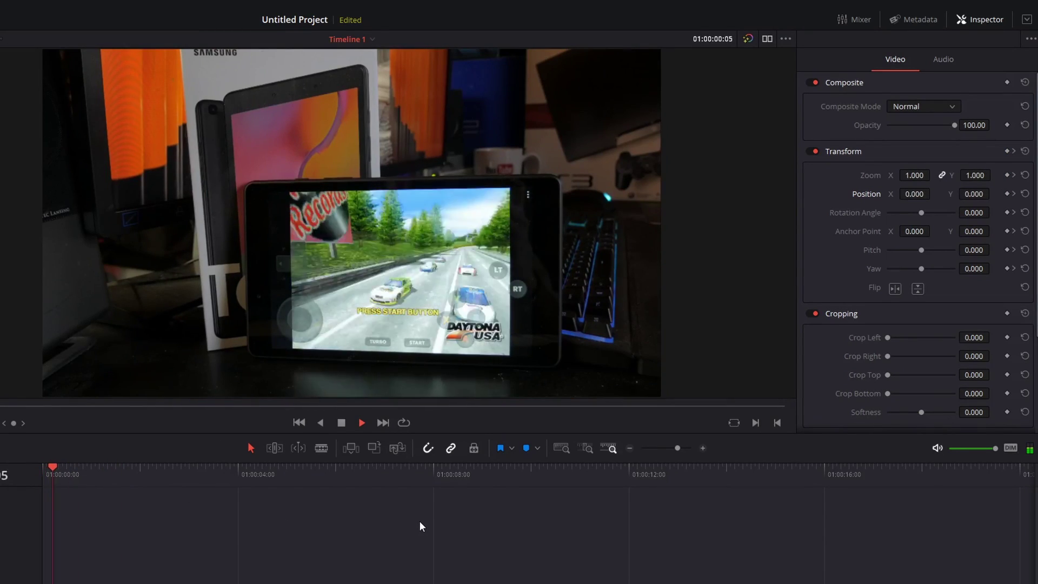
key("space")
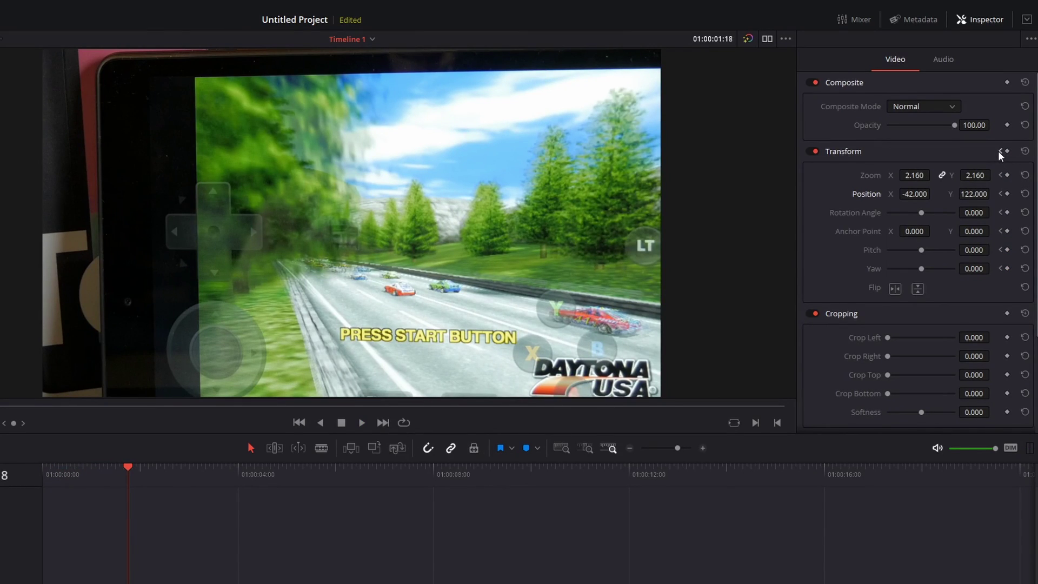
Step back through the transform keyframes to 01:00:00:10 and return to the keyframe at 01:00:01:02.
left_click(999, 152)
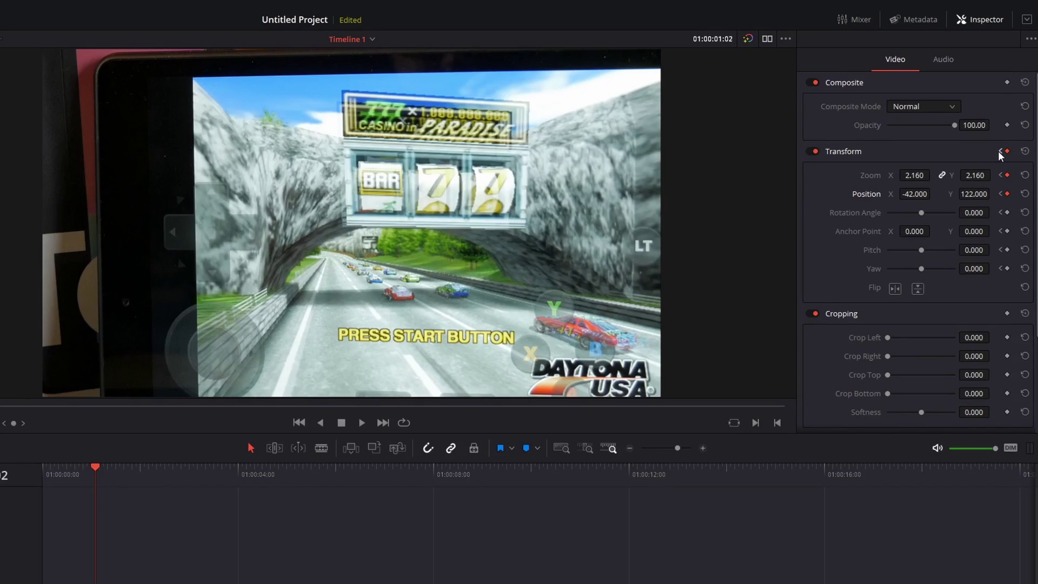
left_click(999, 152)
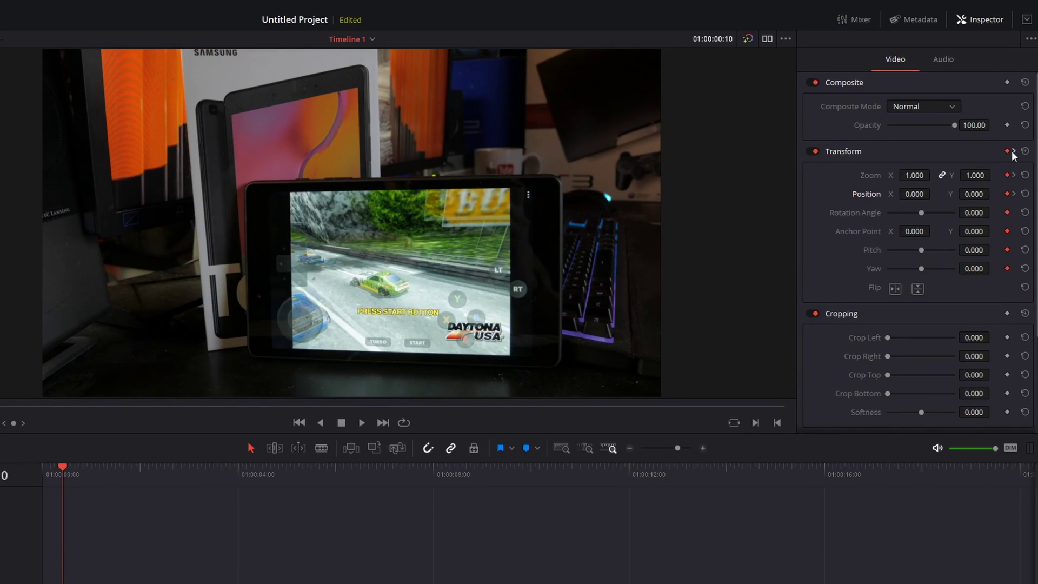
left_click(1013, 151)
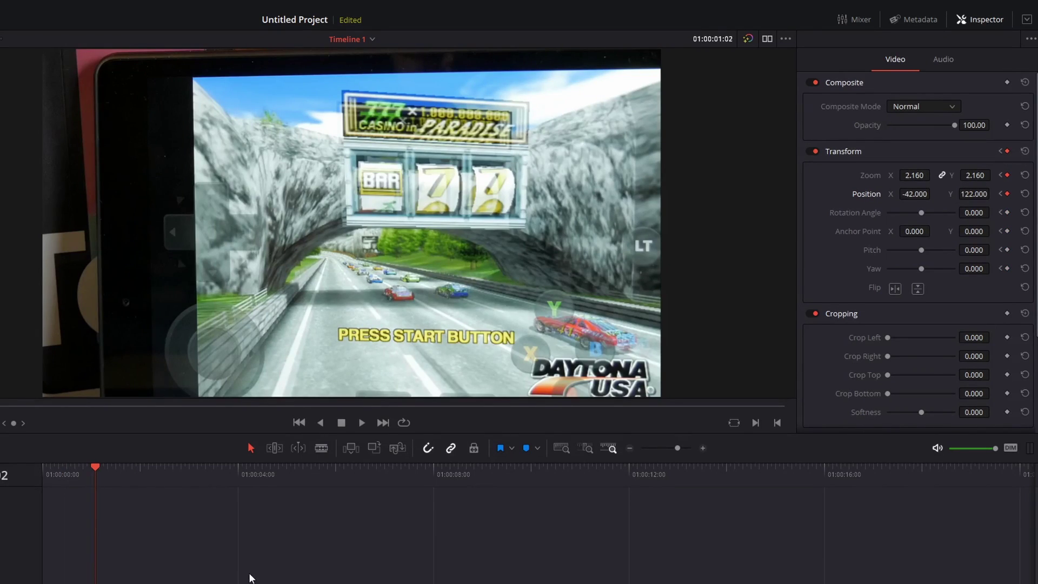
Set the clip's yaw to 1.057 at 01:00:01:21 and its rotation angle to -134.610 at 01:00:02:13.
left_click(134, 466)
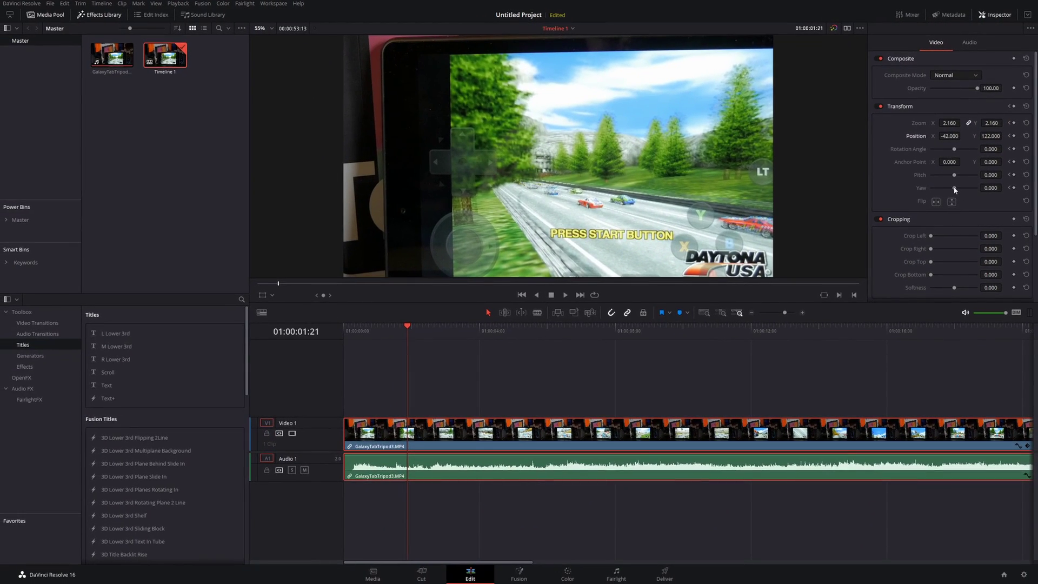
left_click_drag(940, 223, 966, 191)
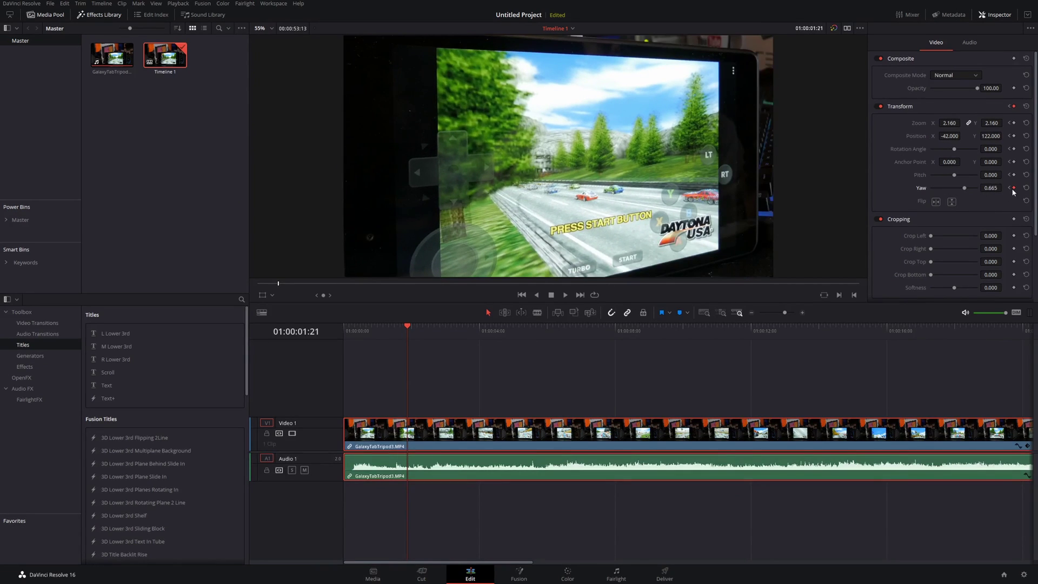
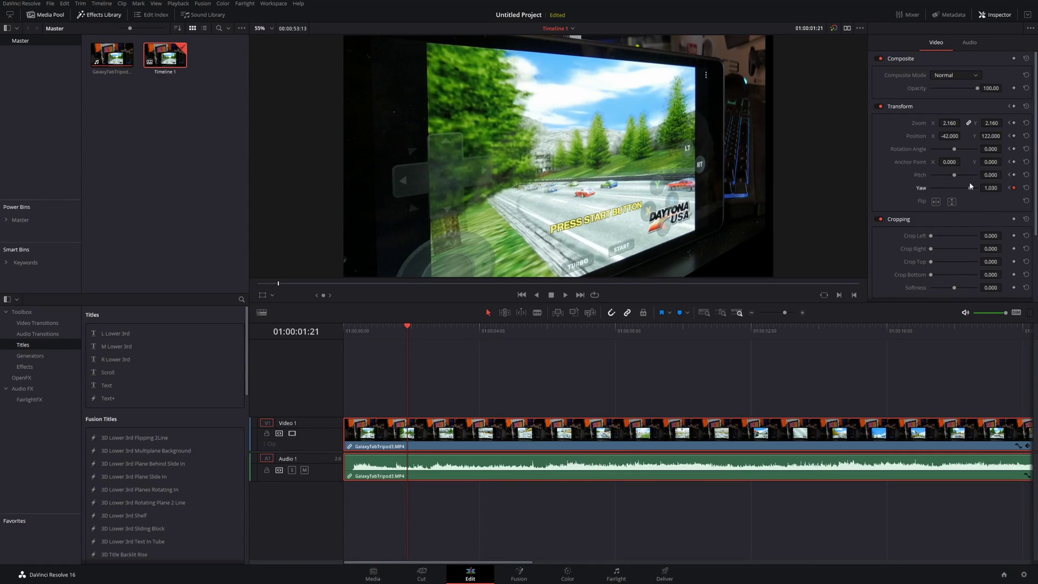
left_click(429, 327)
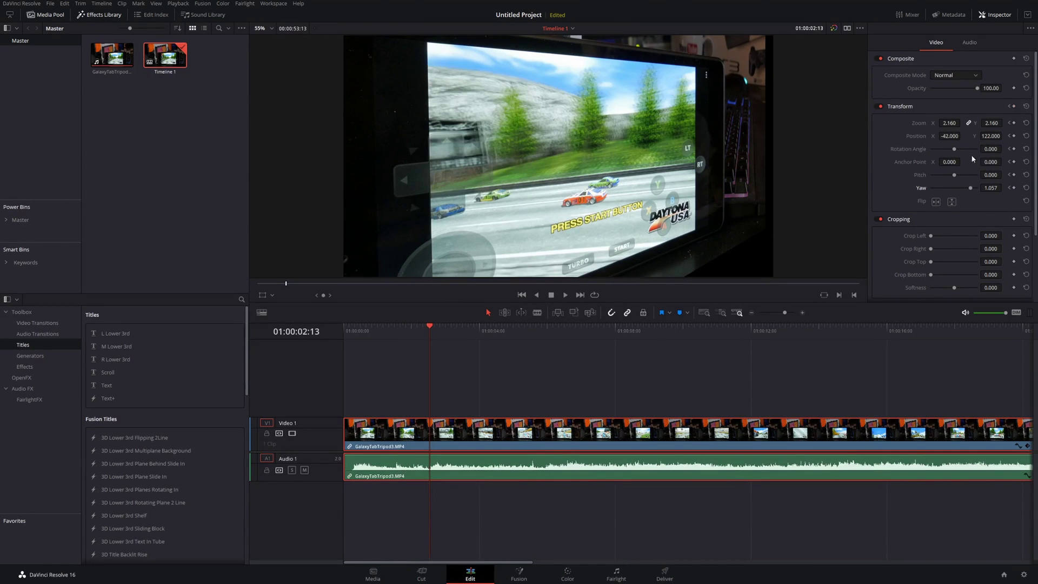
mouse_move(954, 147)
left_mouse_down()
mouse_move(936, 151)
mouse_move(946, 145)
left_mouse_up()
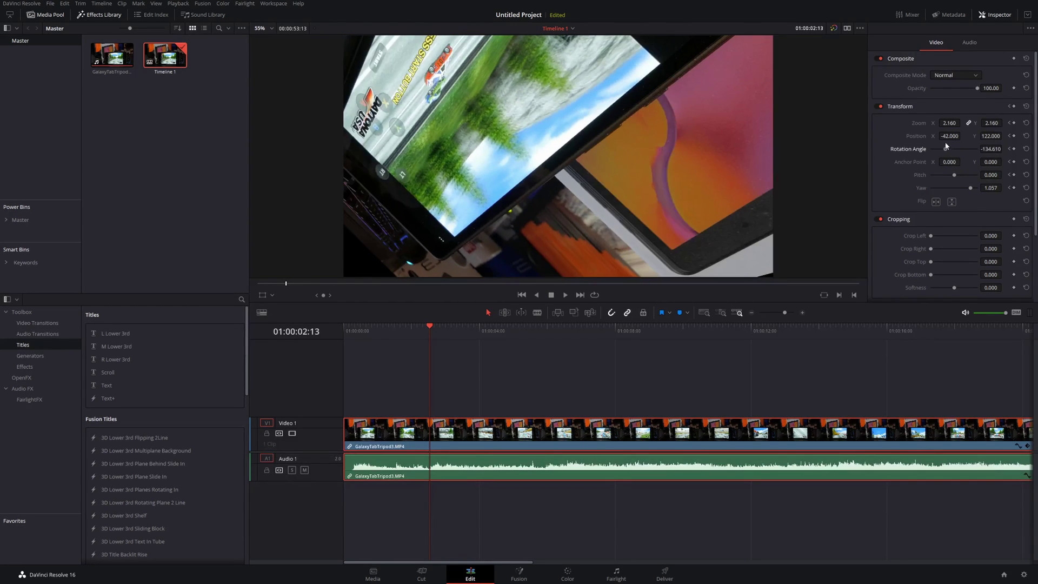
Keyframe all transform settings at 01:00:03:03 and reset zoom to 1.000 and position, rotation angle and yaw to 0.000.
left_click(448, 325)
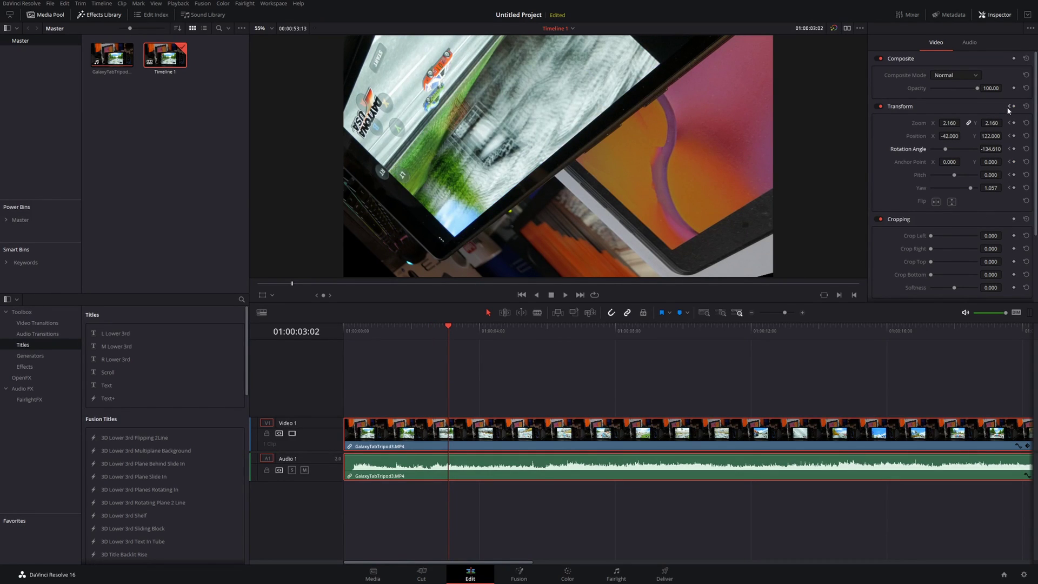
left_click(1008, 107)
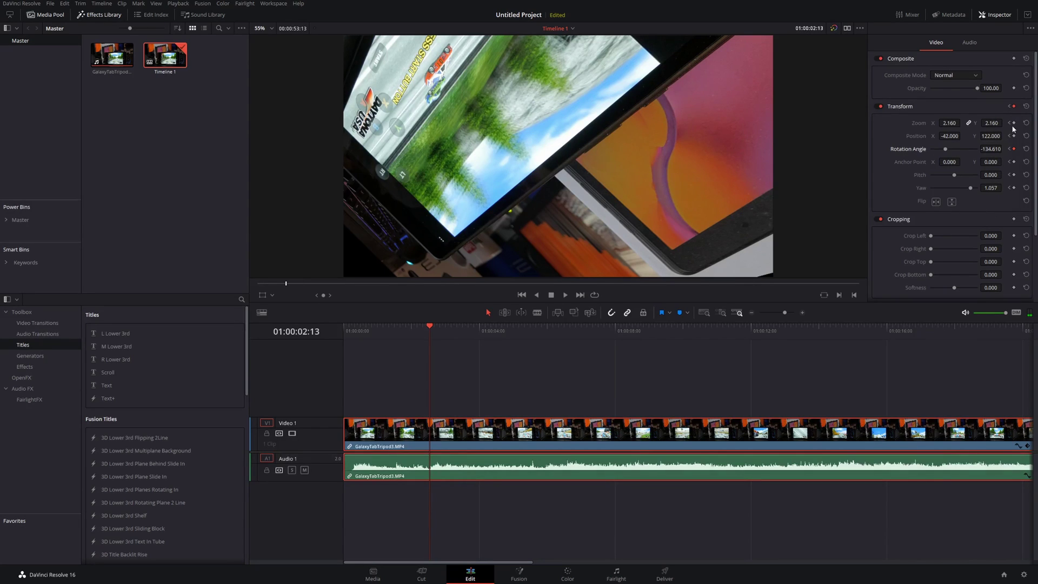
left_click(450, 327)
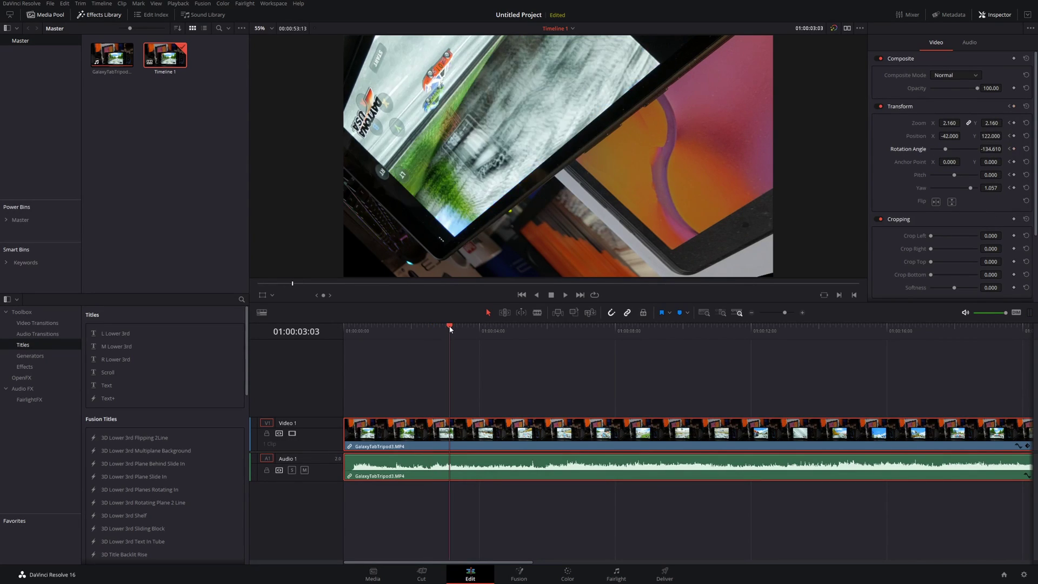
left_click(1014, 106)
double_click(919, 123)
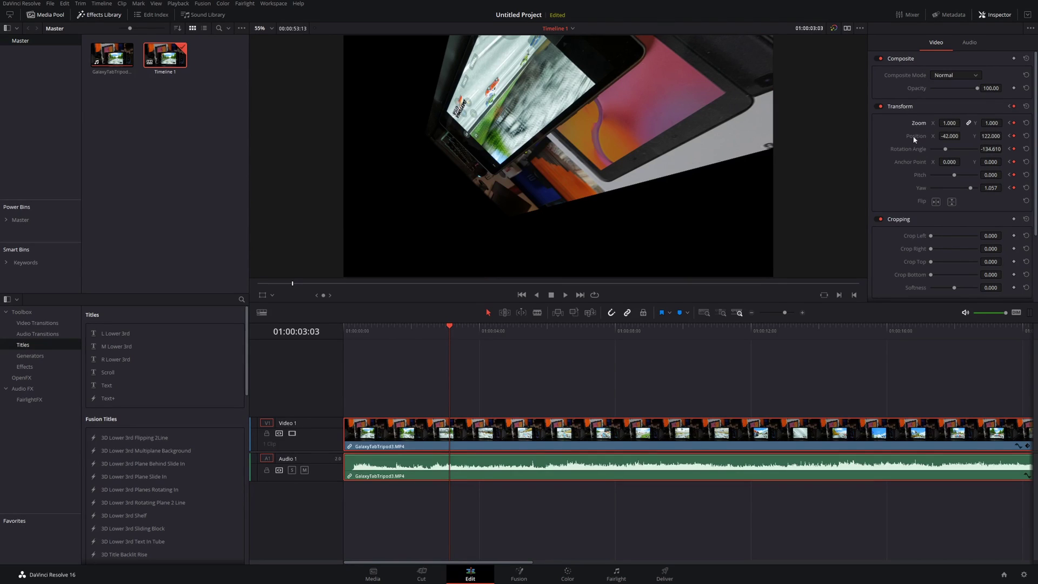
double_click(913, 135)
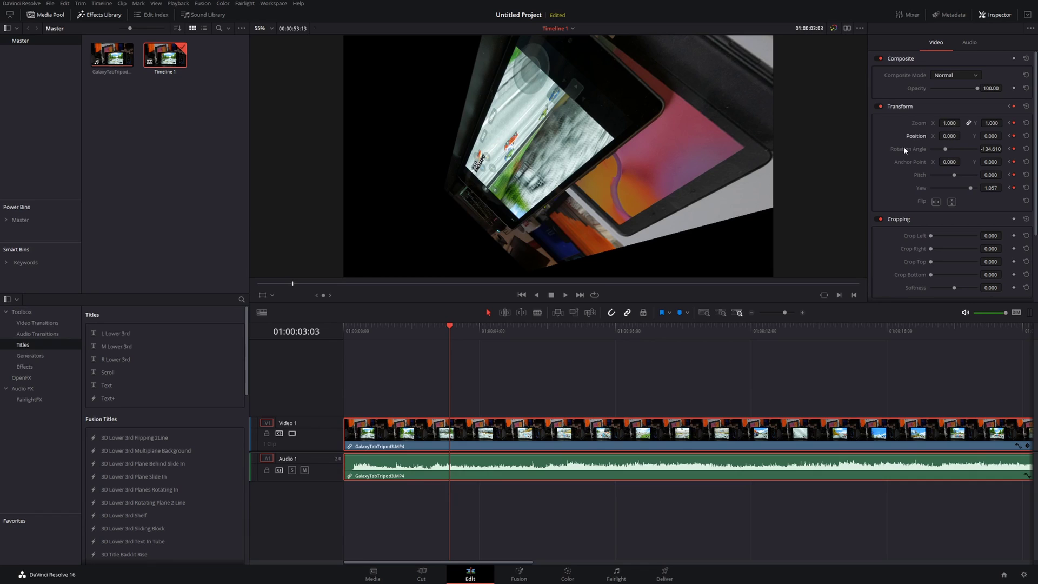
double_click(903, 149)
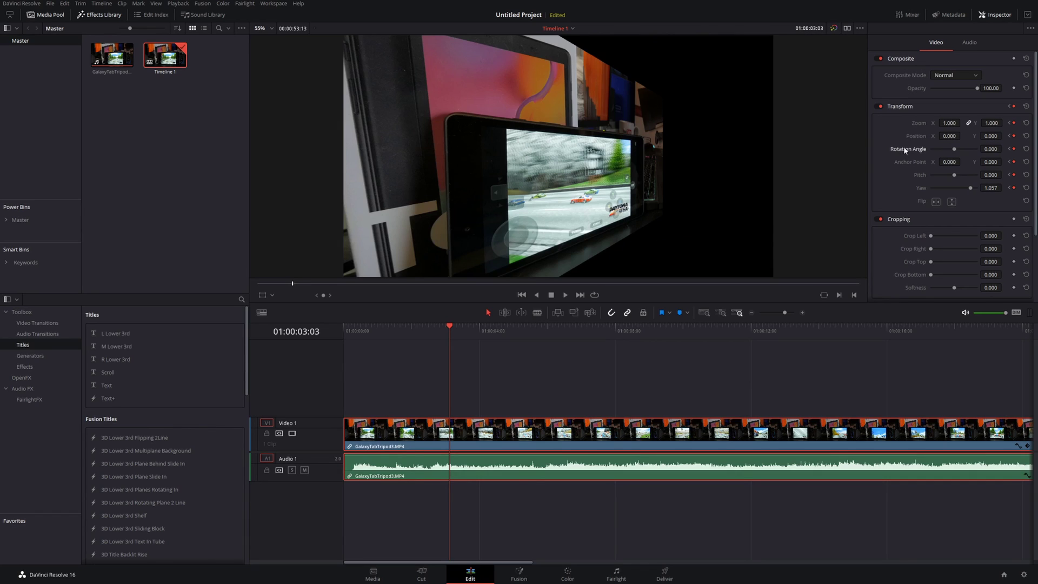
double_click(921, 188)
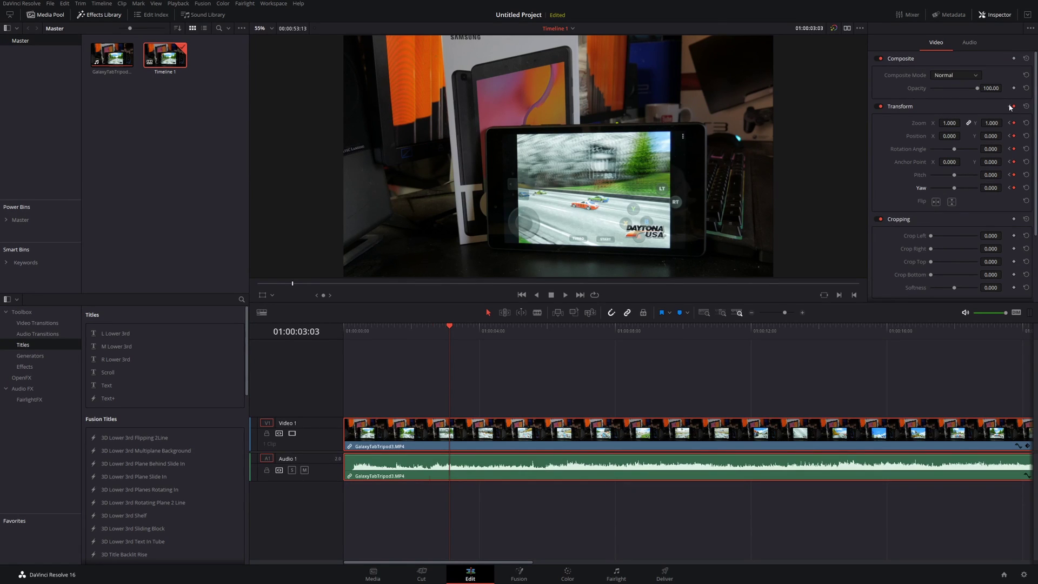
Play the full transform animation from the start of the timeline past its last keyframe.
key("j")
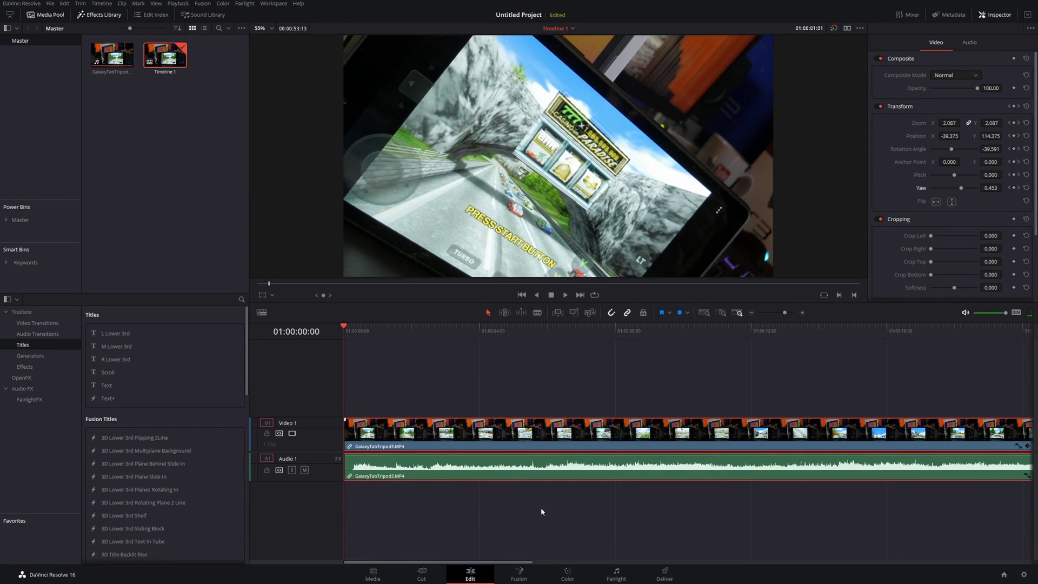
key("l")
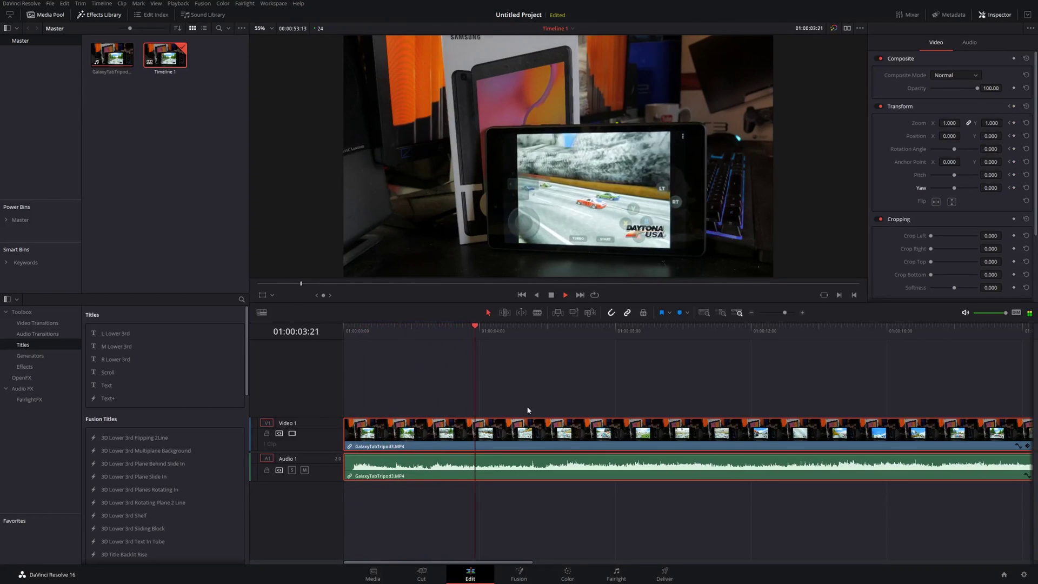
key("space")
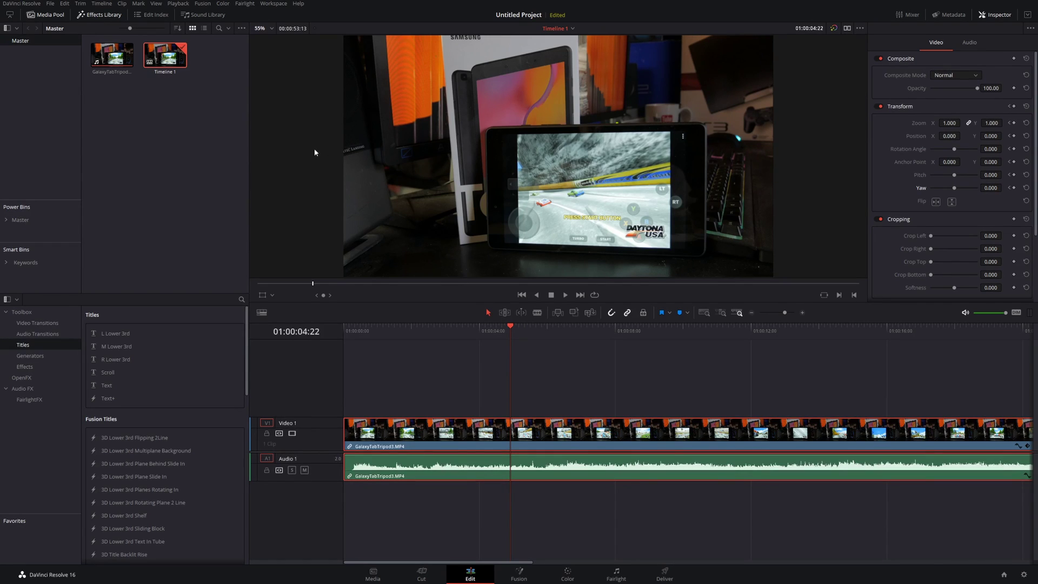
Check the playback proxy mode options and replay the animation from the start of the timeline.
left_click(179, 3)
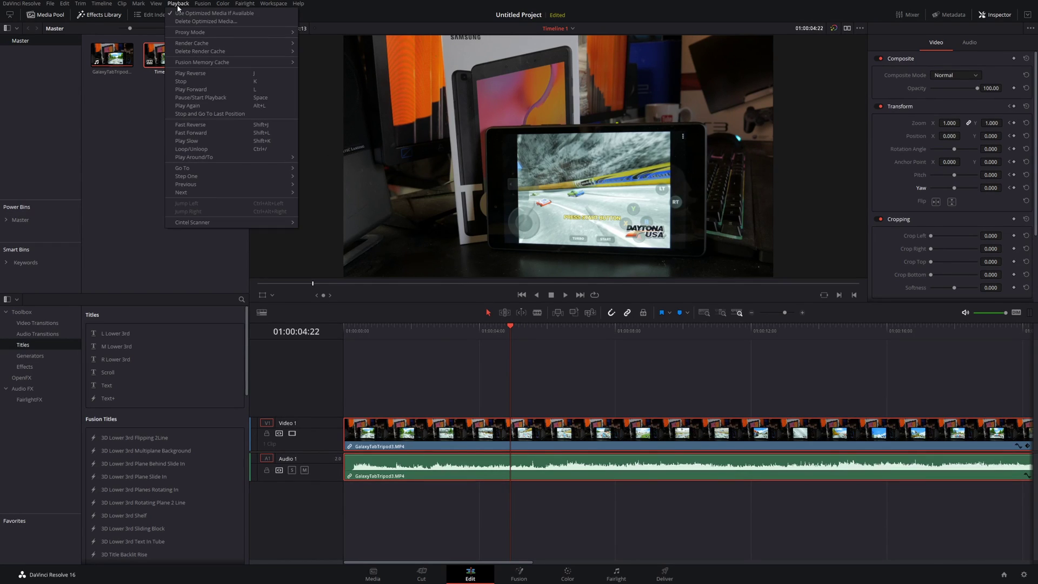
mouse_move(184, 33)
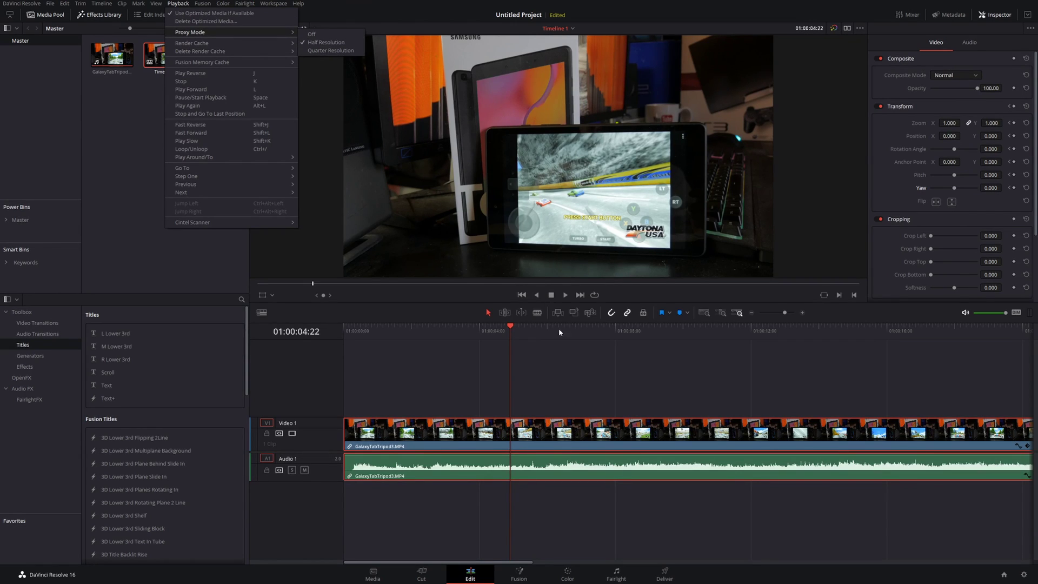
left_click(497, 358)
left_click(459, 326)
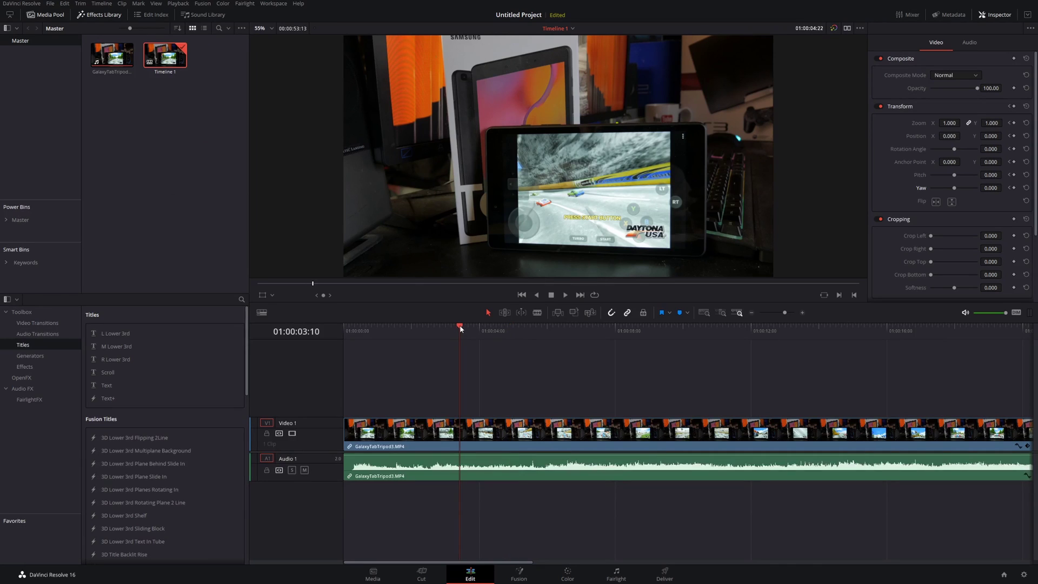
left_click_drag(460, 328, 321, 331)
key("space")
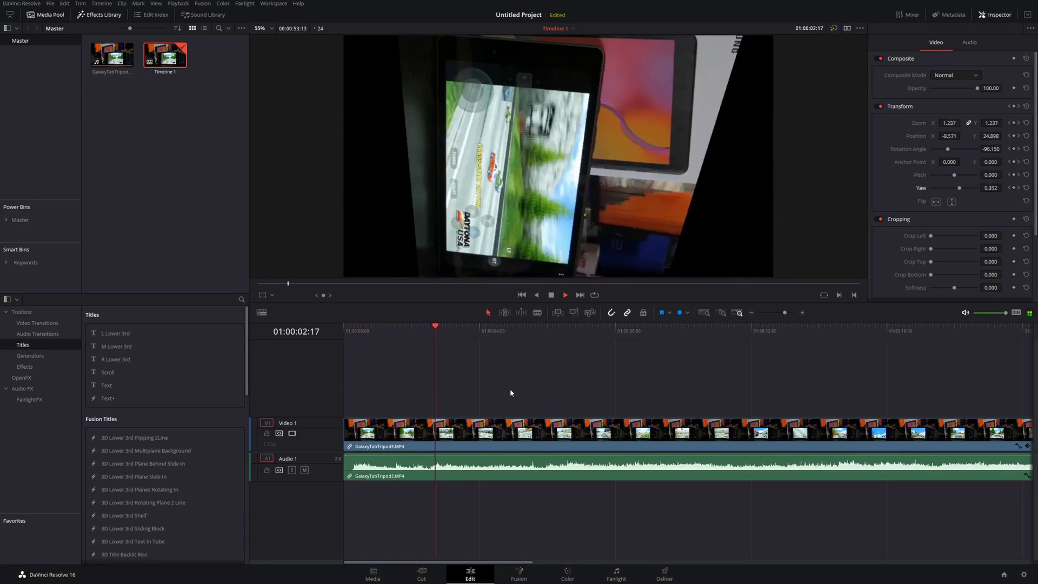
key("space")
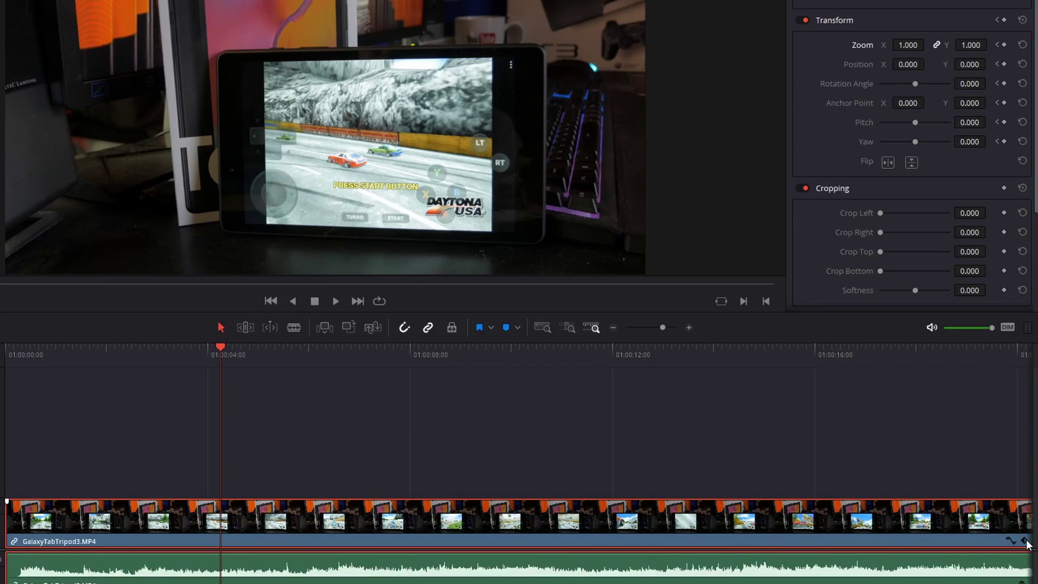
Show the clip's keyframe track and move the second transform keyframe earlier, to just after the first one.
left_click(1025, 541)
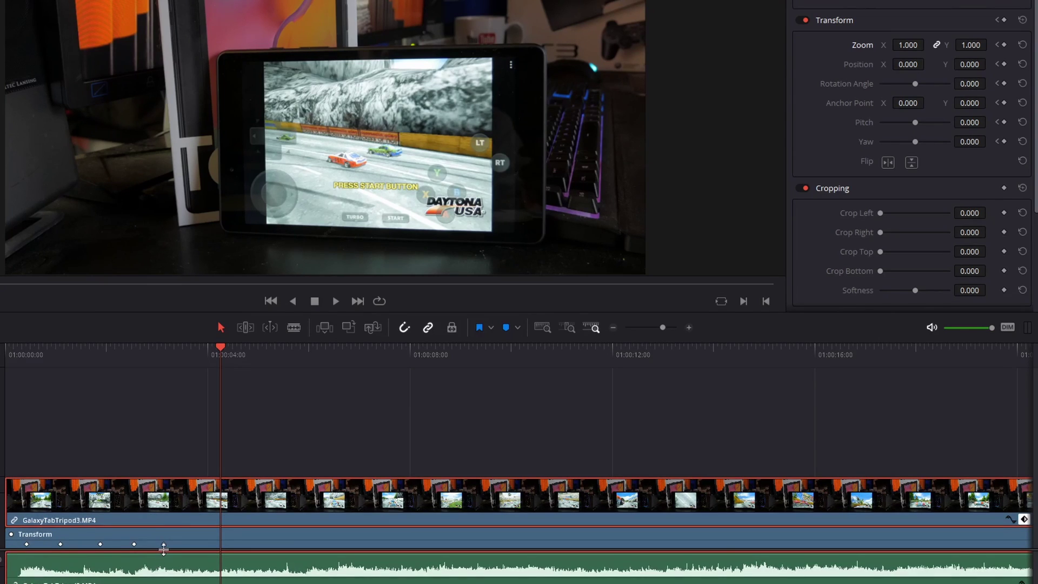
left_click(135, 544)
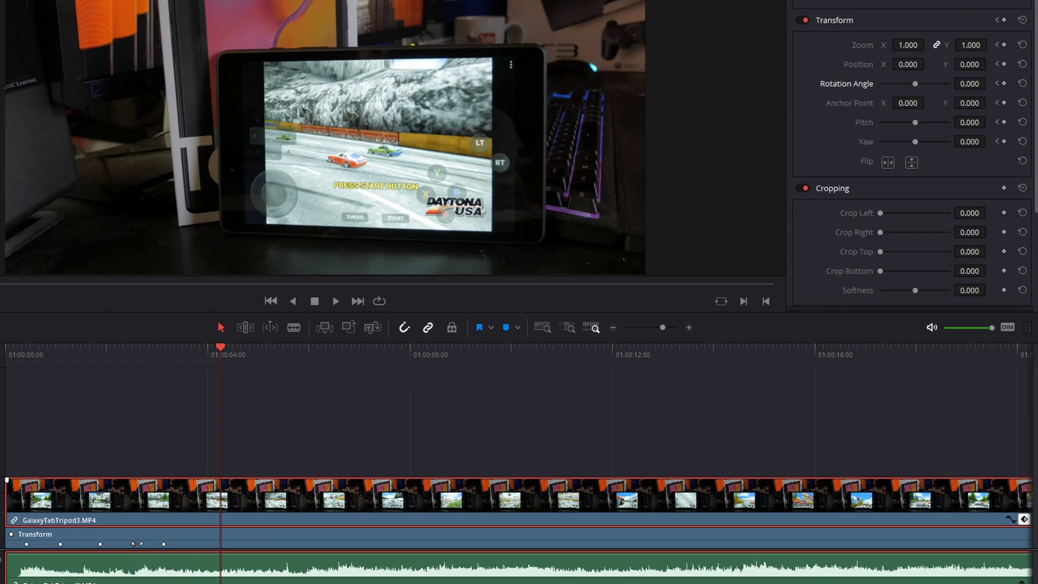
left_click(100, 544)
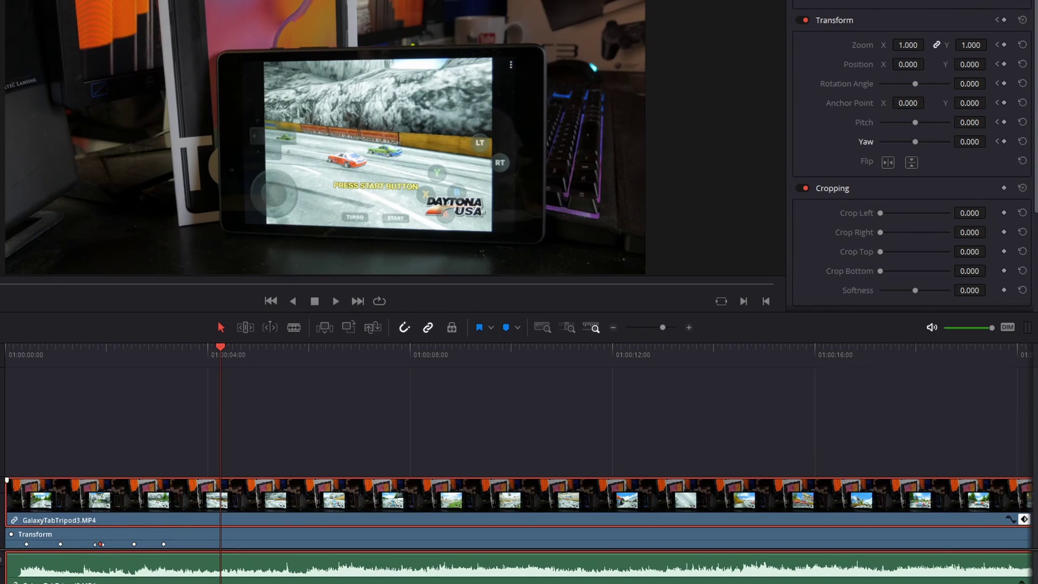
left_click(61, 544)
left_click_drag(60, 543, 39, 544)
Play the retimed animation from the timeline's start and replay the section leading up to the last transform keyframe.
left_click(26, 354)
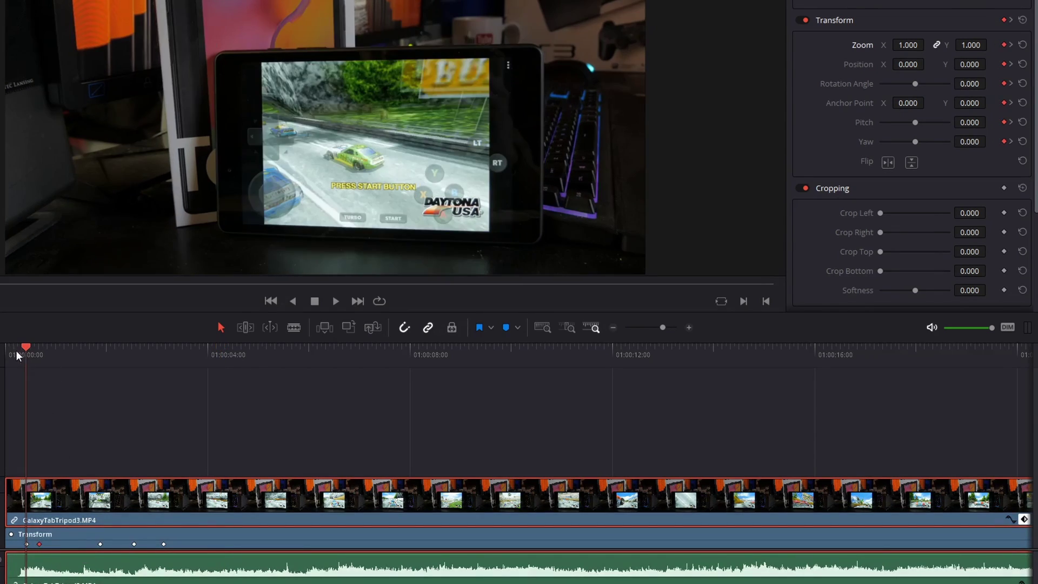
left_click(7, 354)
key("space")
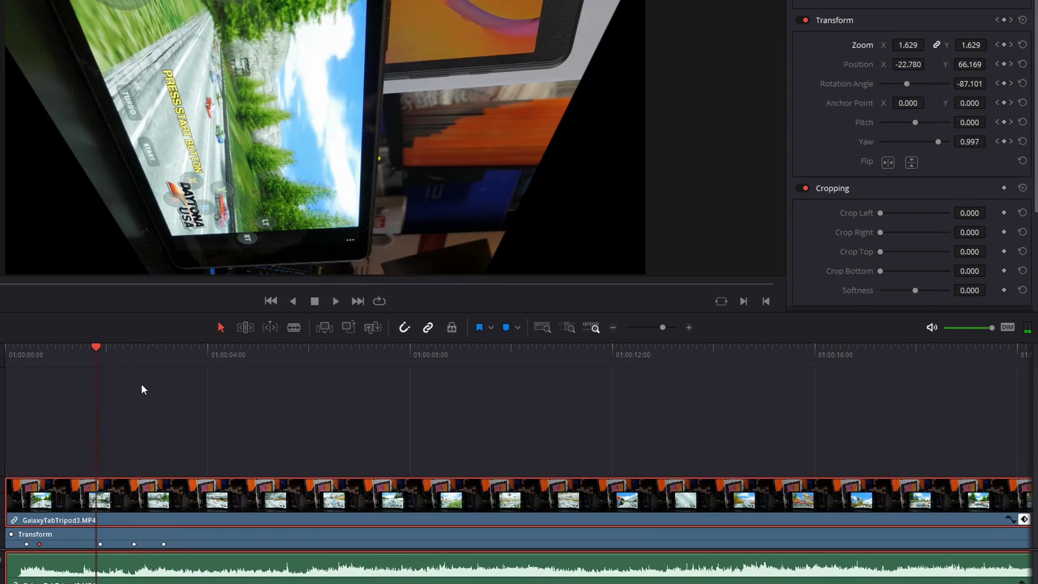
left_click(156, 345)
left_click(134, 344)
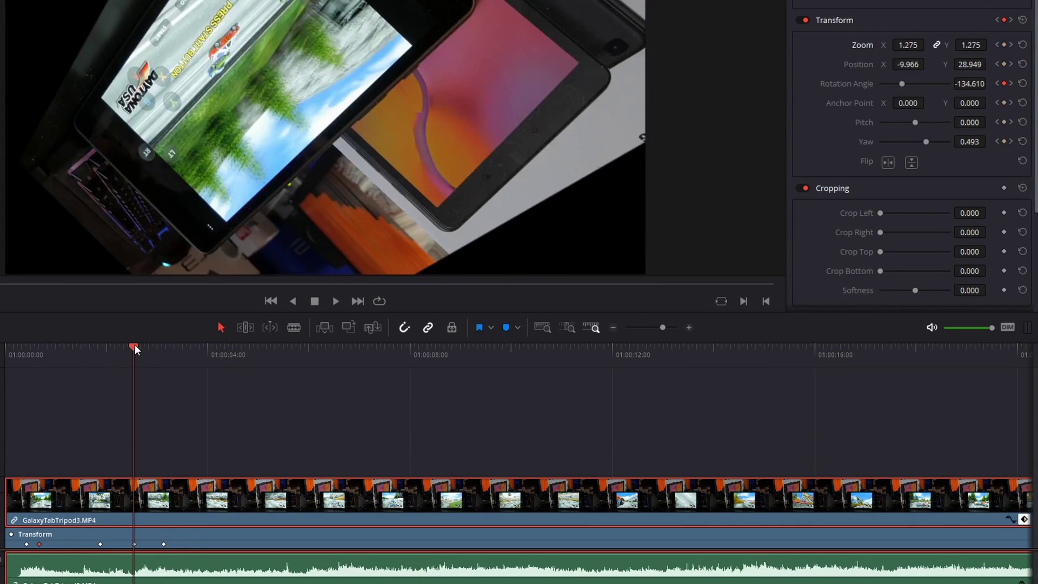
left_click(116, 348)
key("space")
key("space")
Move the last transform keyframe to just after 01:00:04:00 and play the lengthened return movement.
left_click_drag(164, 544, 216, 544)
left_click(119, 367)
key("space")
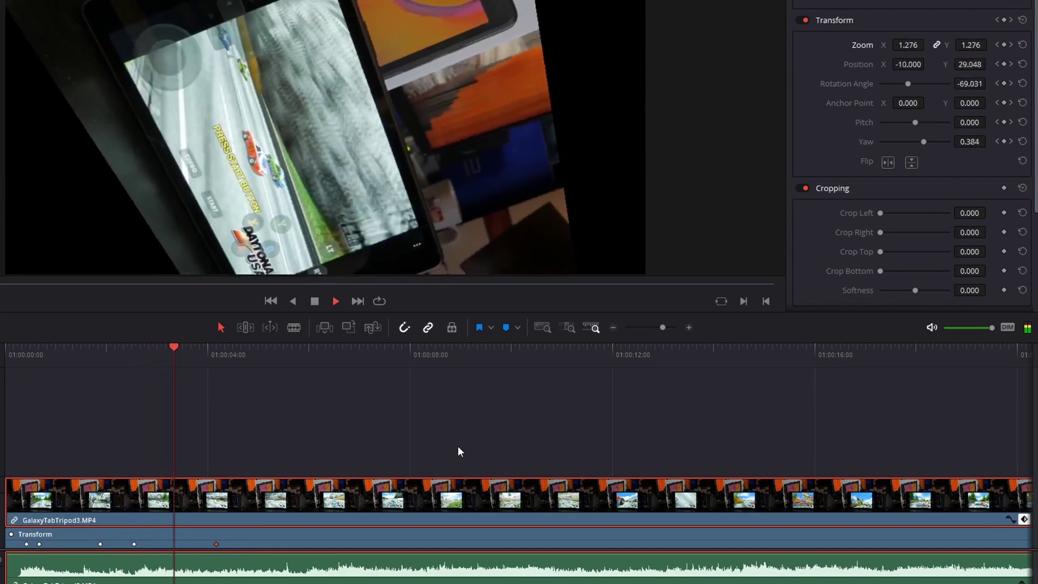
key("space")
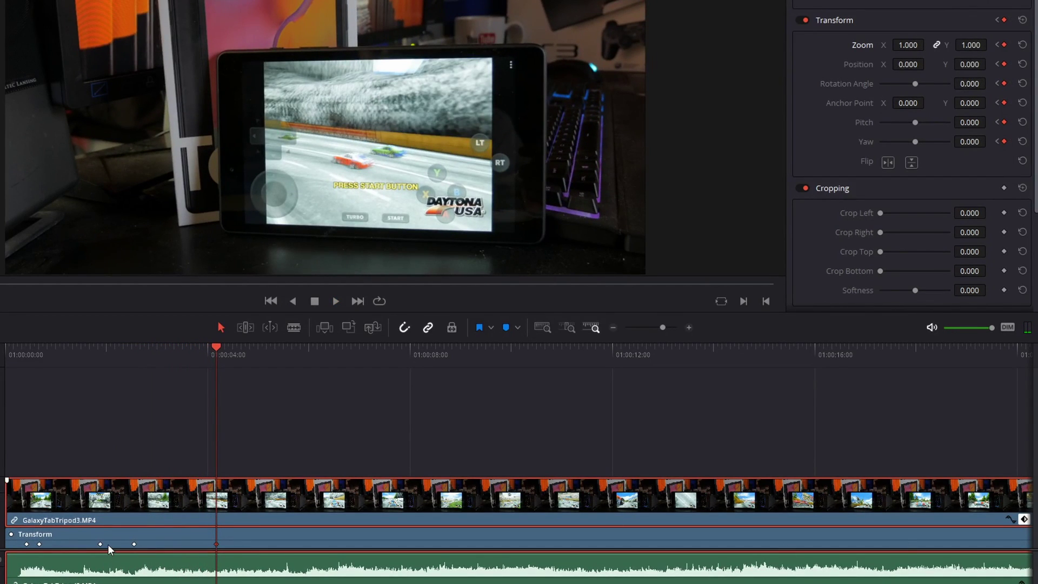
Delete the second transform keyframe and undo the deletion.
left_click(39, 544)
key("Delete")
key("ctrl+z")
Show the clip's Zoom X curve and examine its first two keyframes and the slopes between them.
left_click(1008, 519)
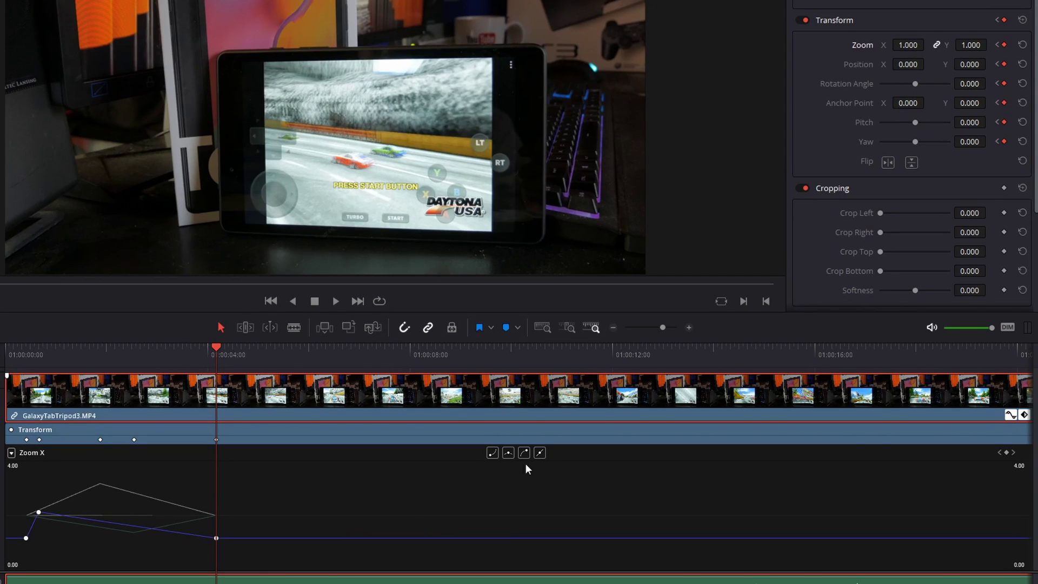
left_click(25, 536)
mouse_move(41, 520)
left_click(26, 347)
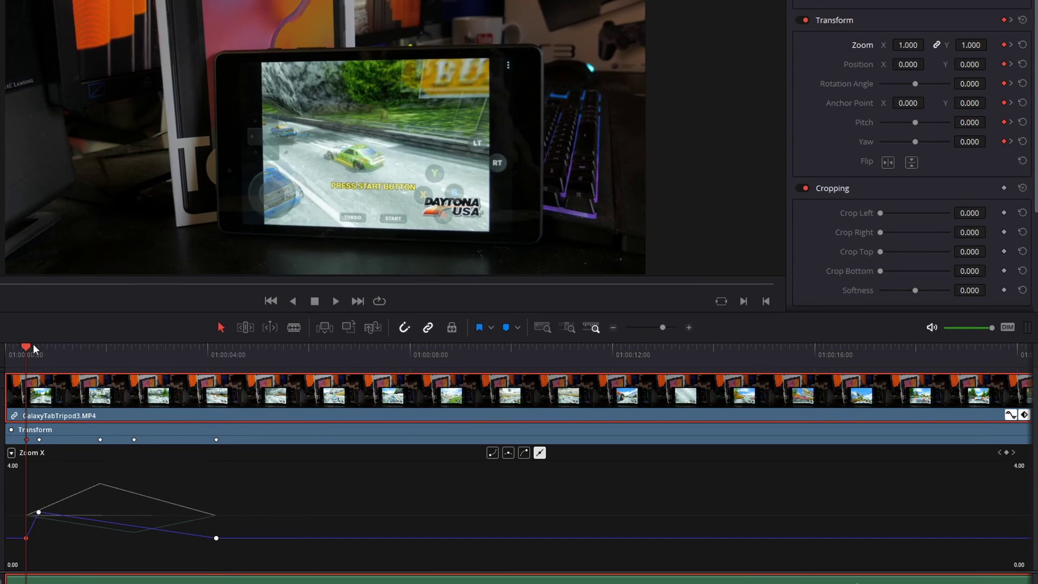
left_click(44, 345)
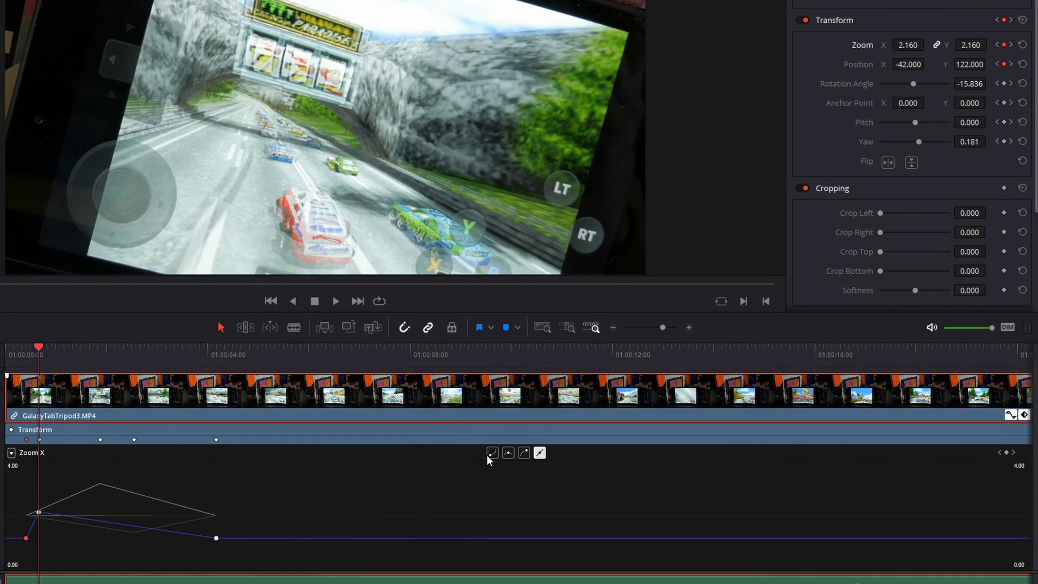
mouse_move(28, 539)
mouse_move(49, 524)
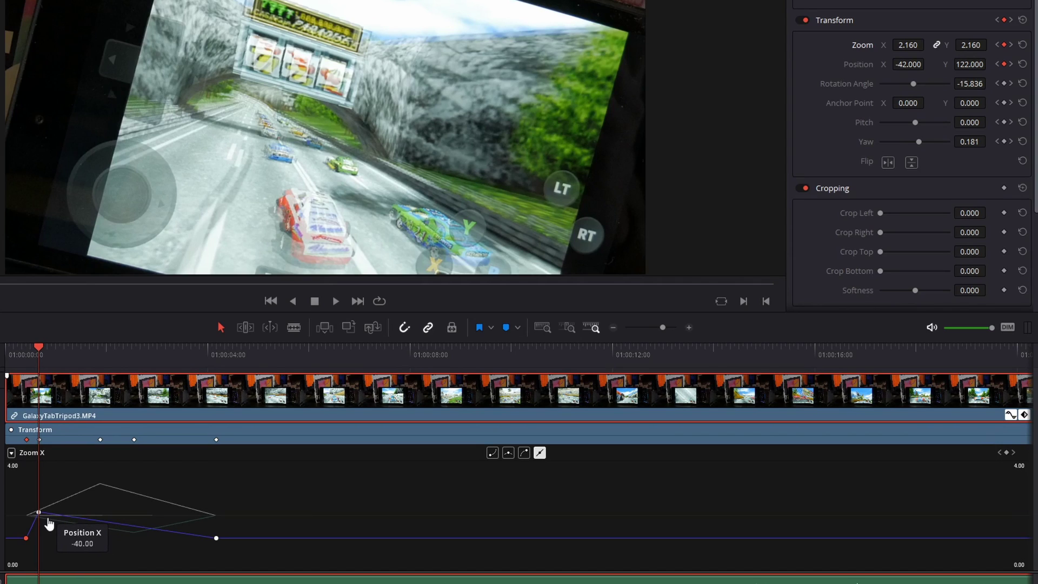
mouse_move(232, 535)
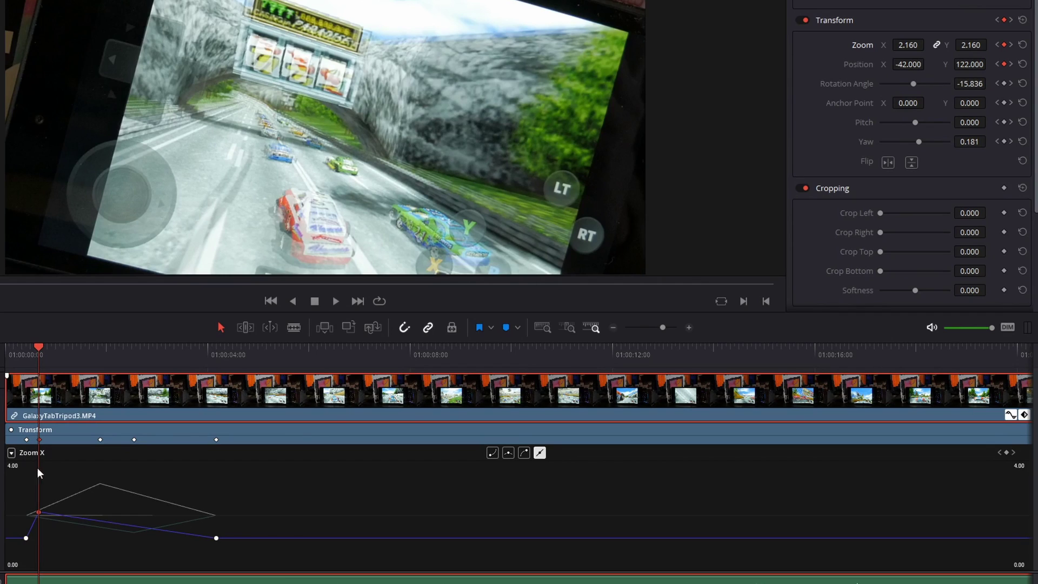
Smooth the Zoom X curve where it leaves the first keyframe and where it arrives at the last keyframe.
left_click(26, 539)
left_click(491, 453)
mouse_move(89, 518)
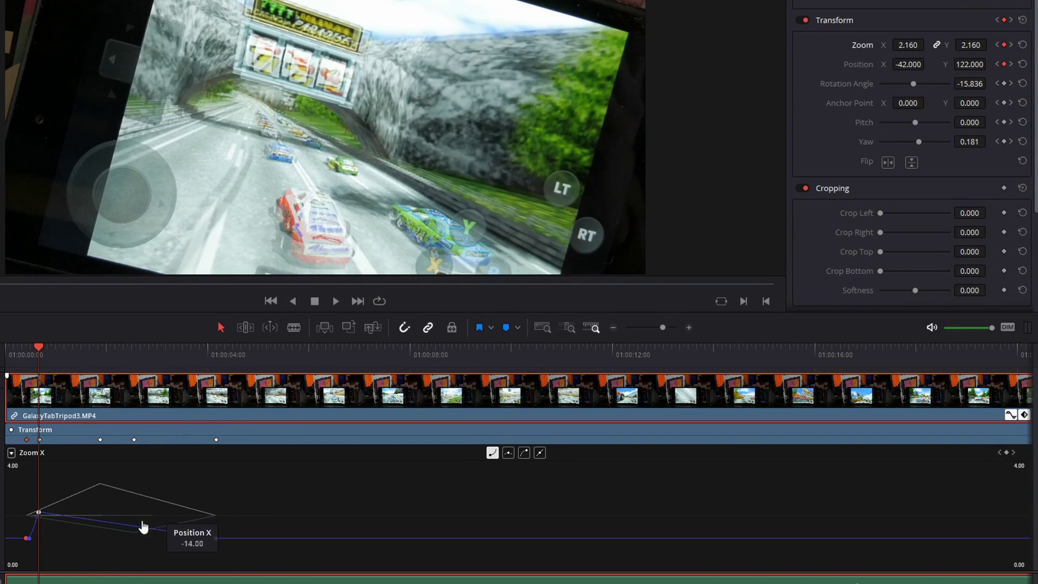
left_click(216, 538)
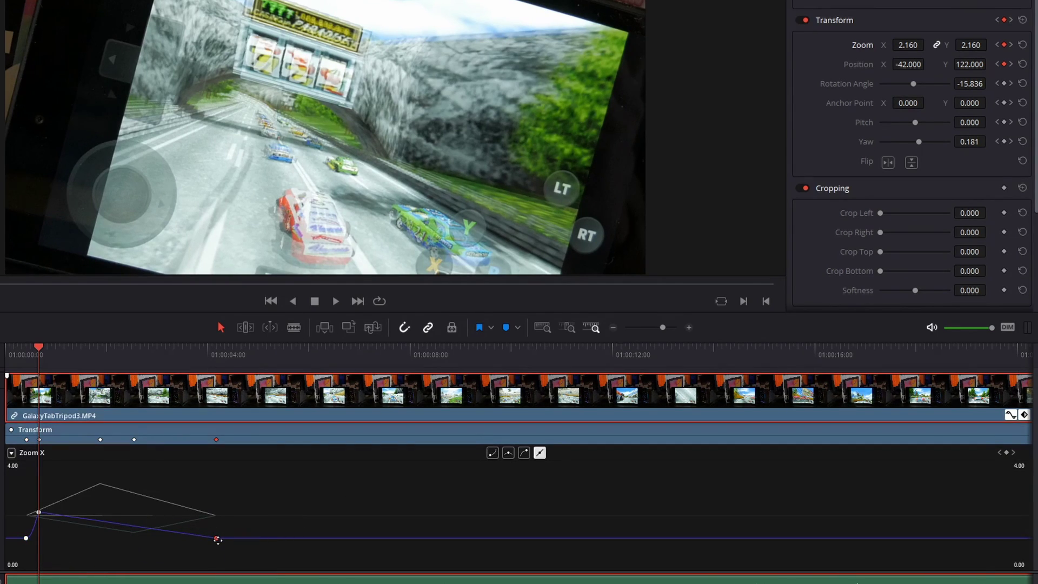
left_click(528, 456)
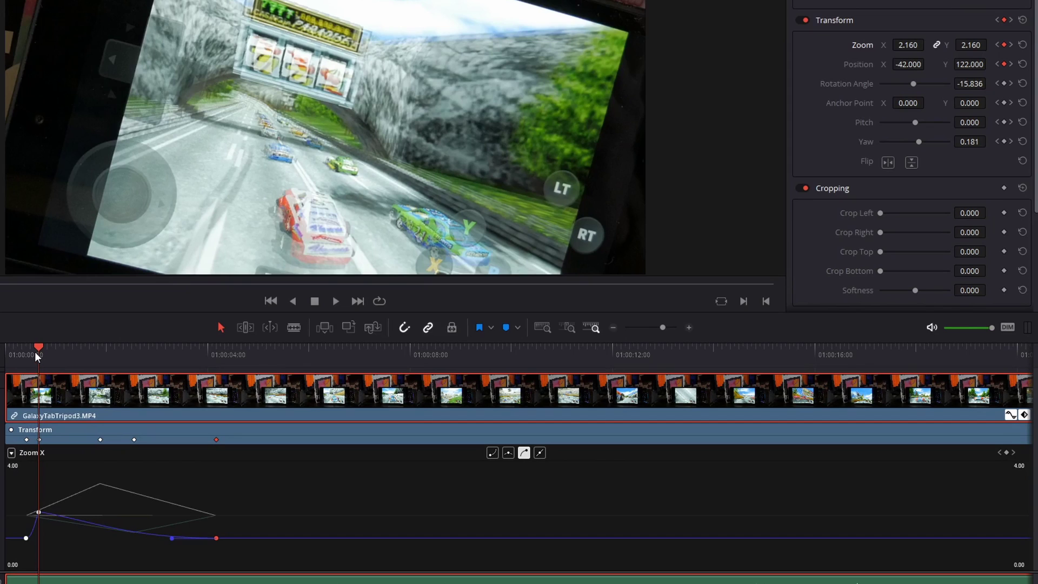
Play the eased zoom animation from the start of the timeline.
key("Home")
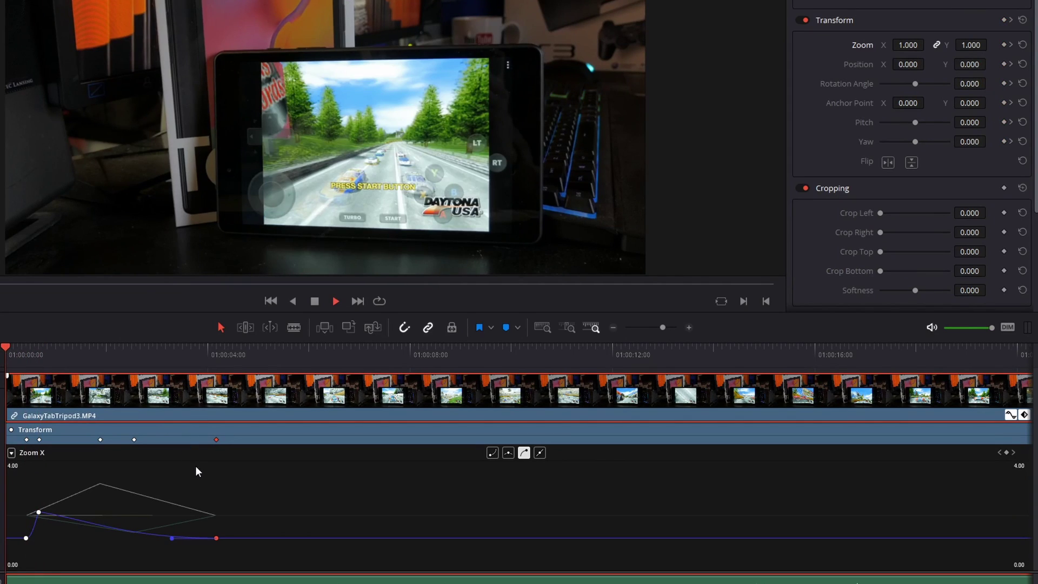
key("space")
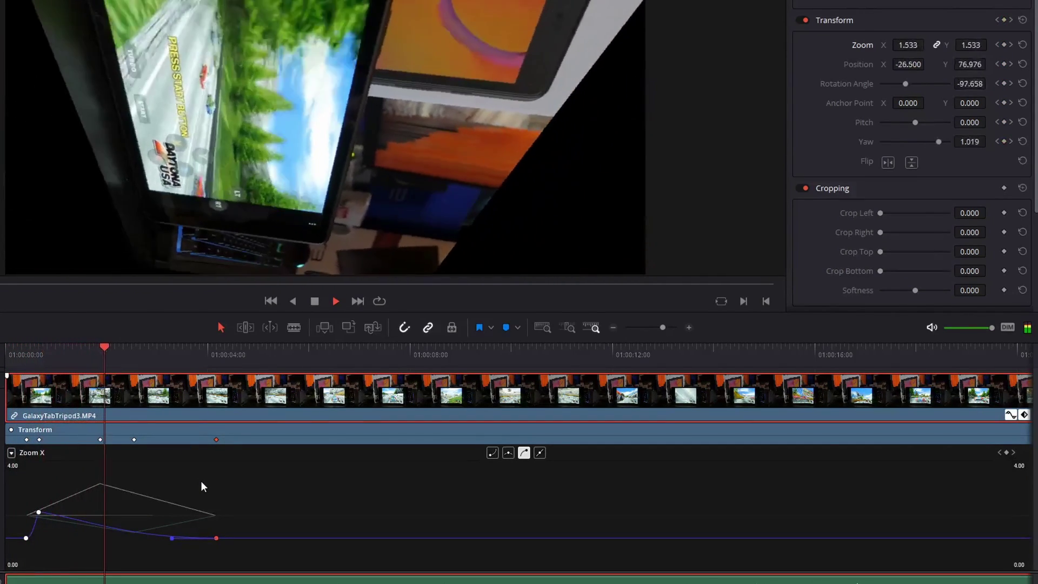
key("space")
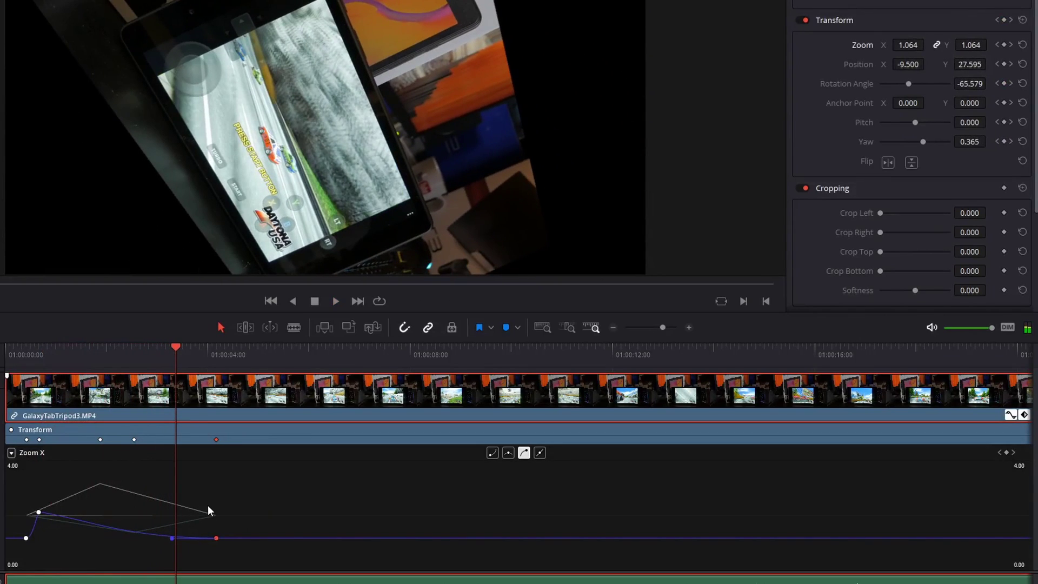
Smooth the Zoom X curve through its second keyframe and play the animation from the first keyframe.
left_click(39, 512)
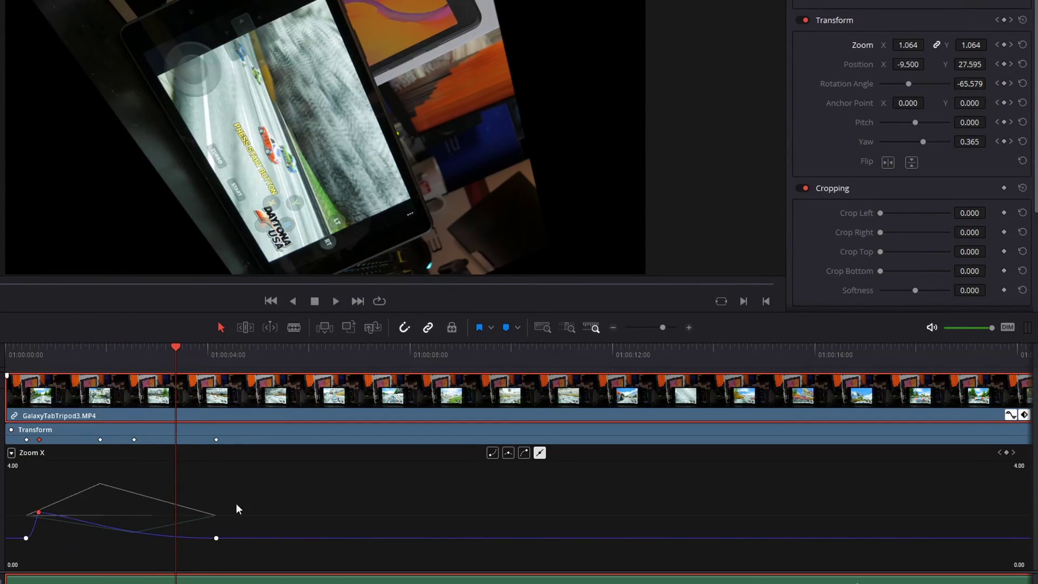
left_click(511, 452)
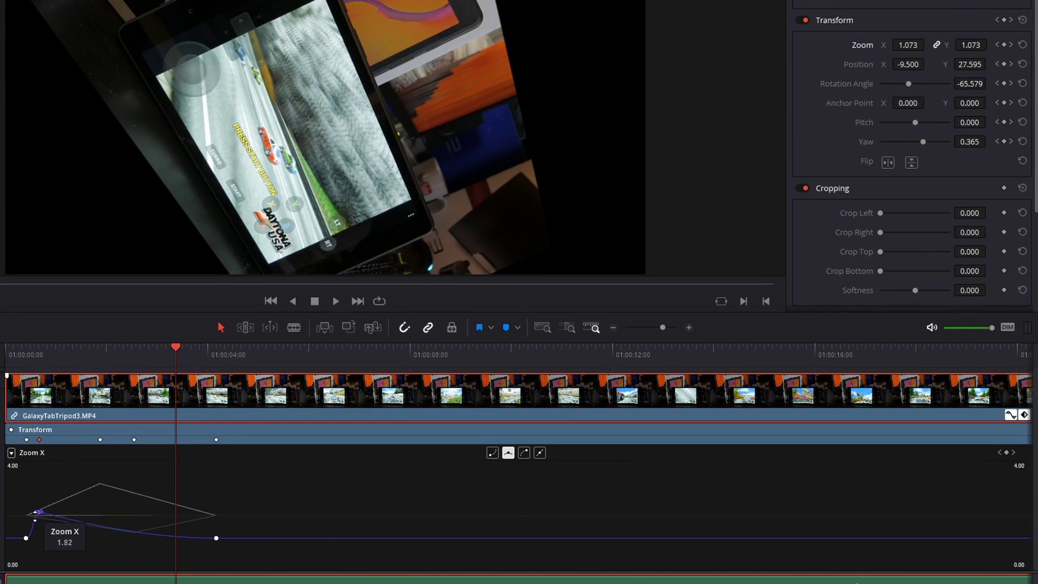
left_click(25, 344)
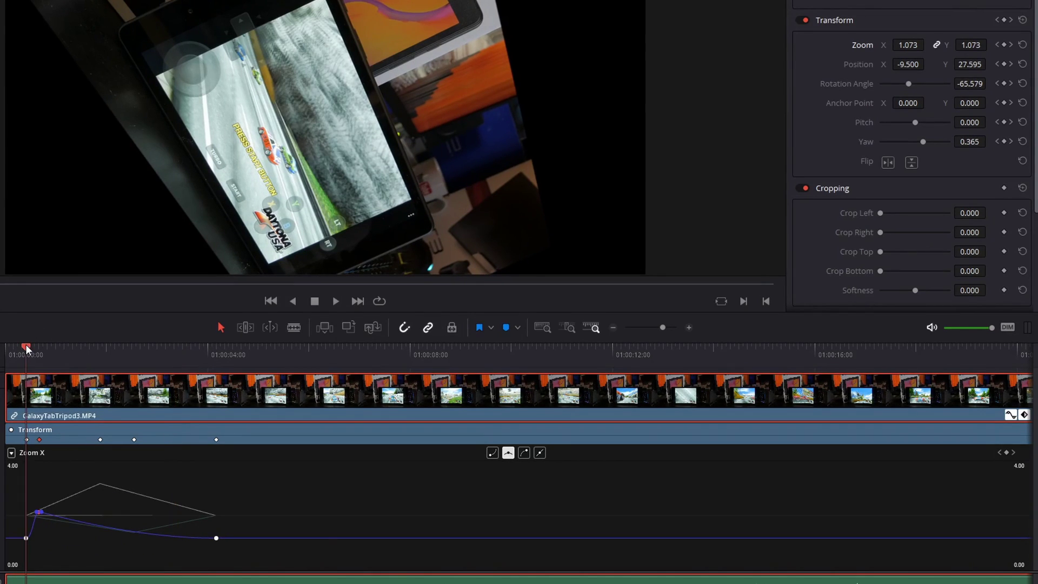
key("space")
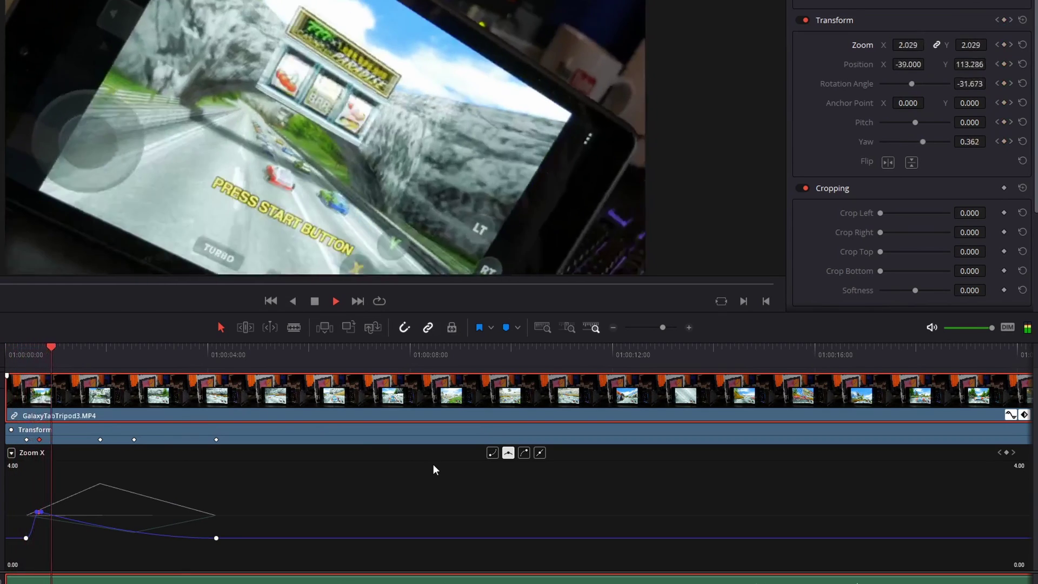
key("space")
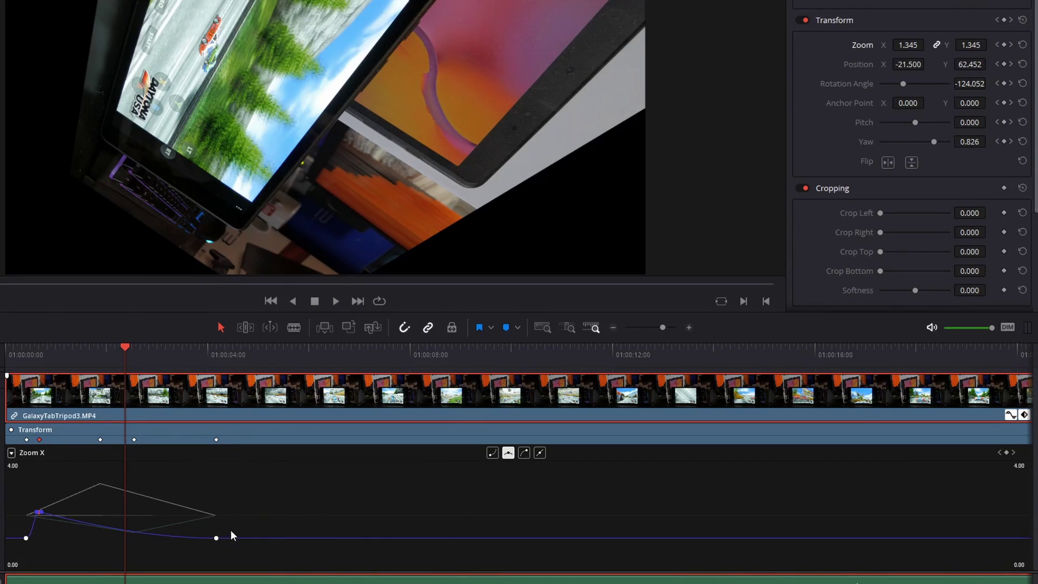
Raise the Zoom X curve around its second keyframe and stretch it into a broad bulge before the last keyframe.
left_click_drag(40, 511, 48, 507)
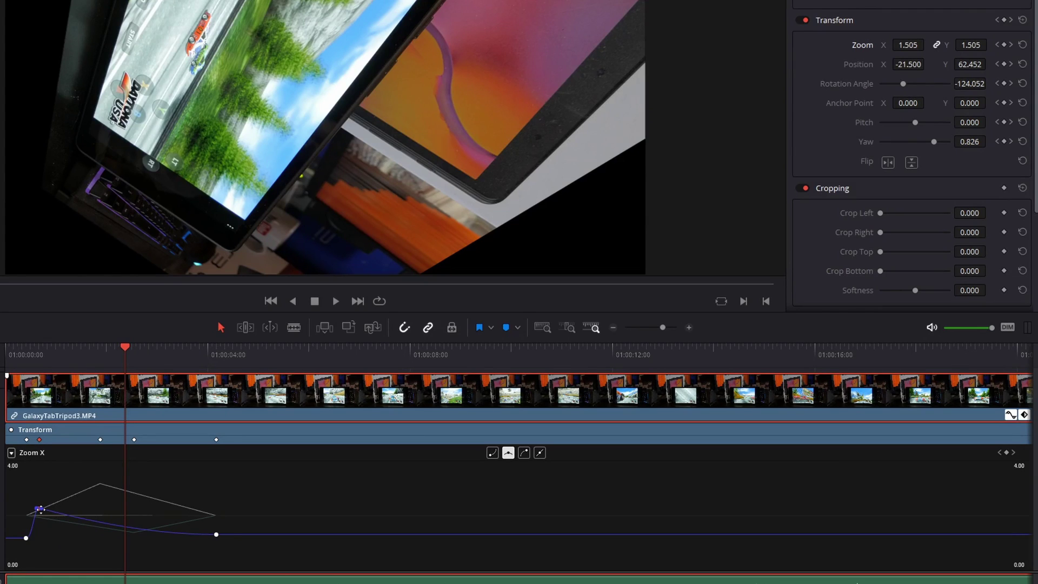
left_click_drag(40, 510, 163, 479)
left_click_drag(40, 510, 46, 485)
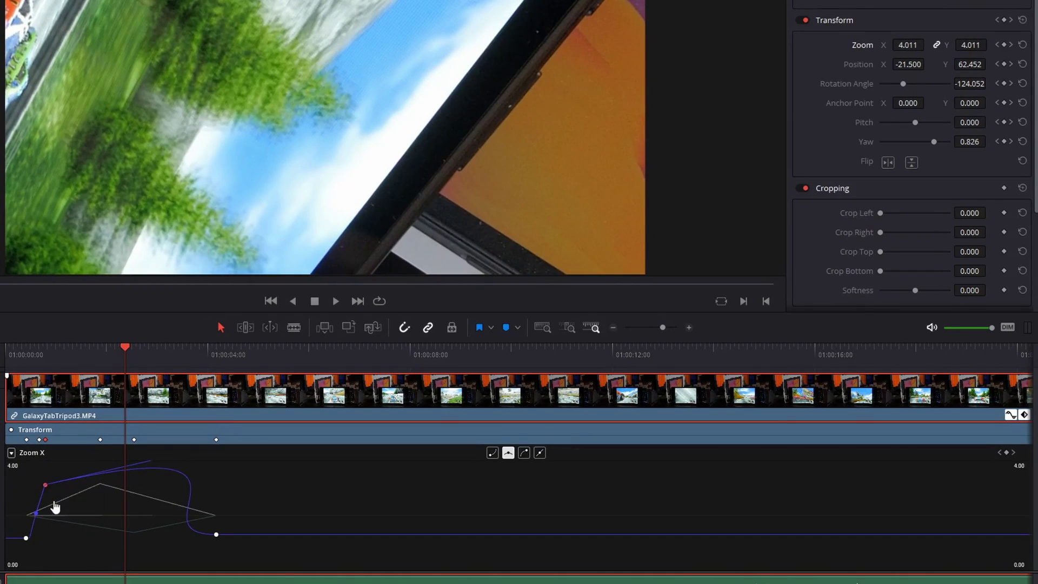
left_click_drag(50, 487, 119, 487)
Bend the Zoom X curve downward where it leaves the first keyframe and play the animation from the timeline start.
left_click(27, 538)
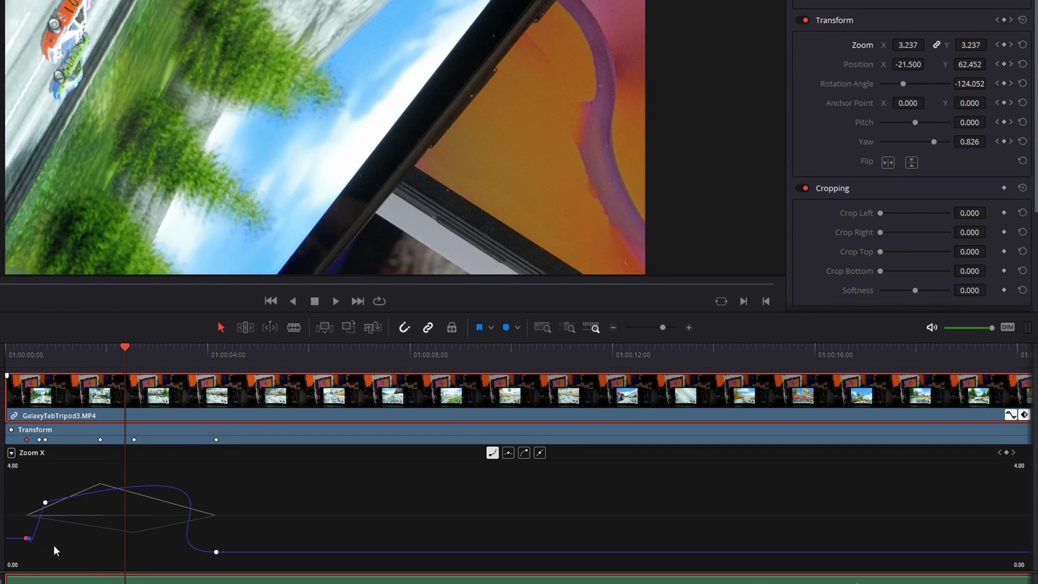
mouse_move(25, 537)
left_click_drag(30, 538, 99, 553)
key("Home")
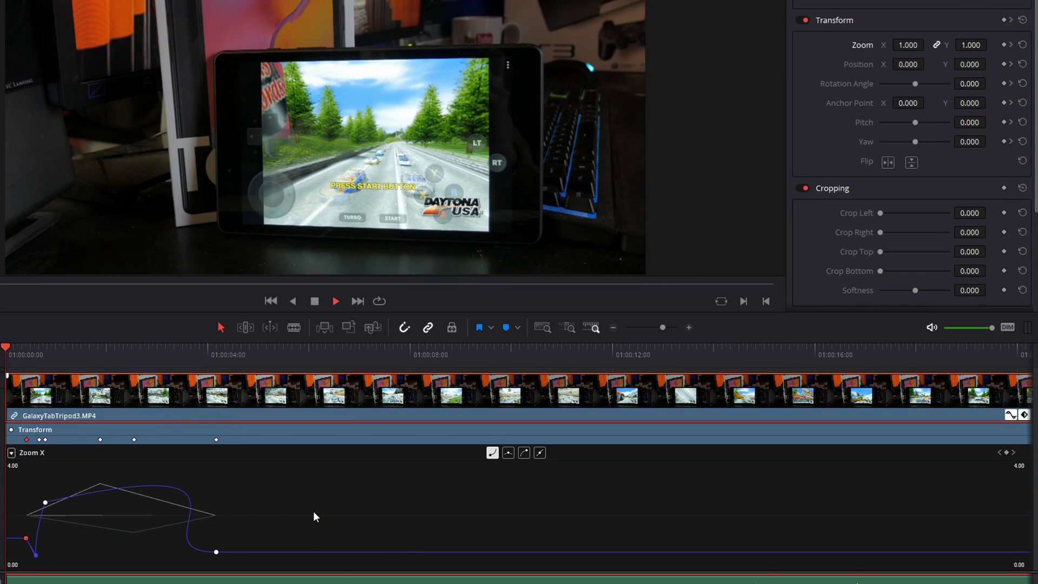
key("space")
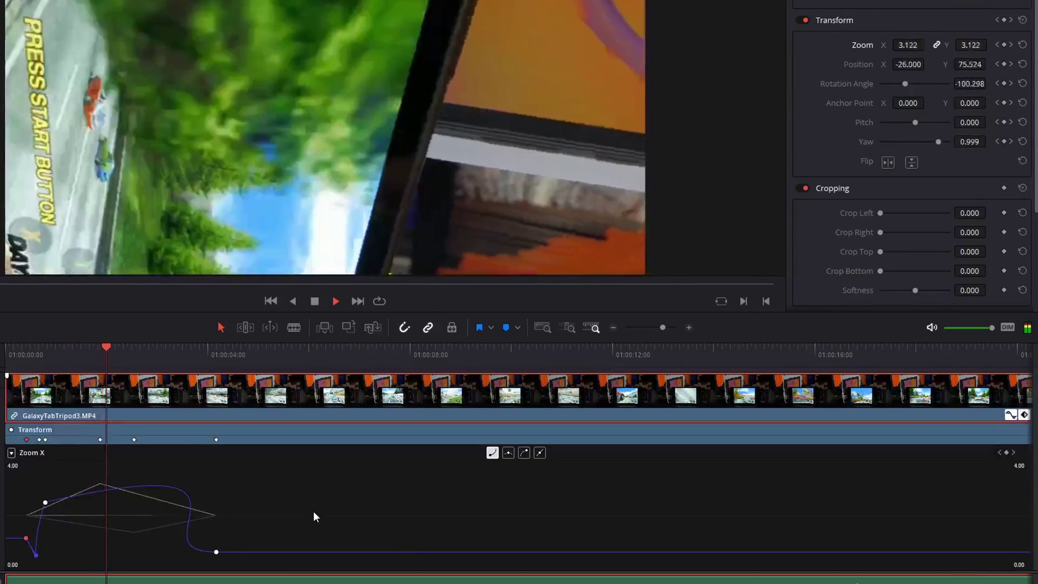
key("space")
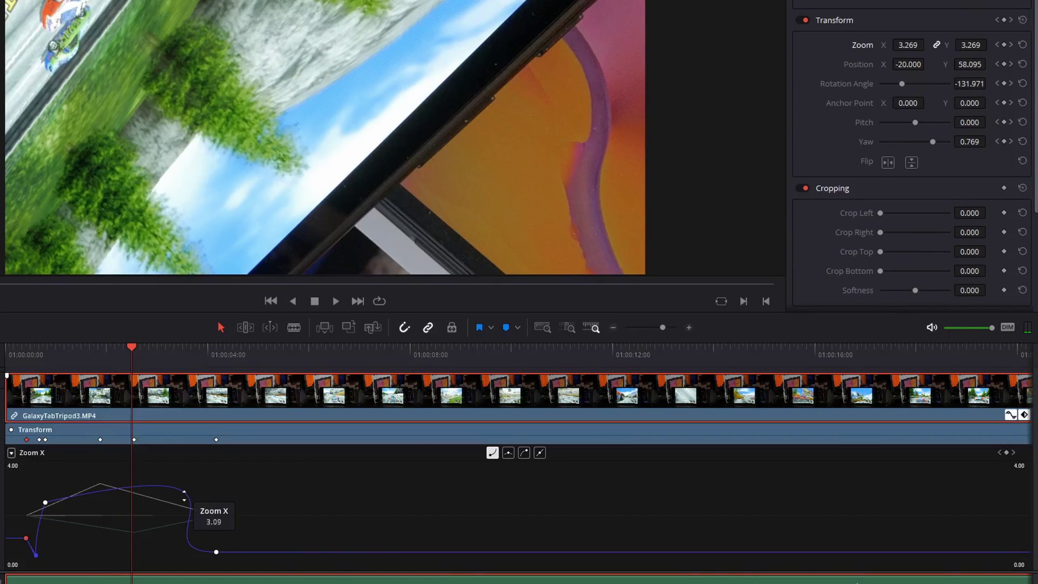
Raise the bulging Zoom X segment between the second and last keyframes.
left_click_drag(187, 495, 195, 472)
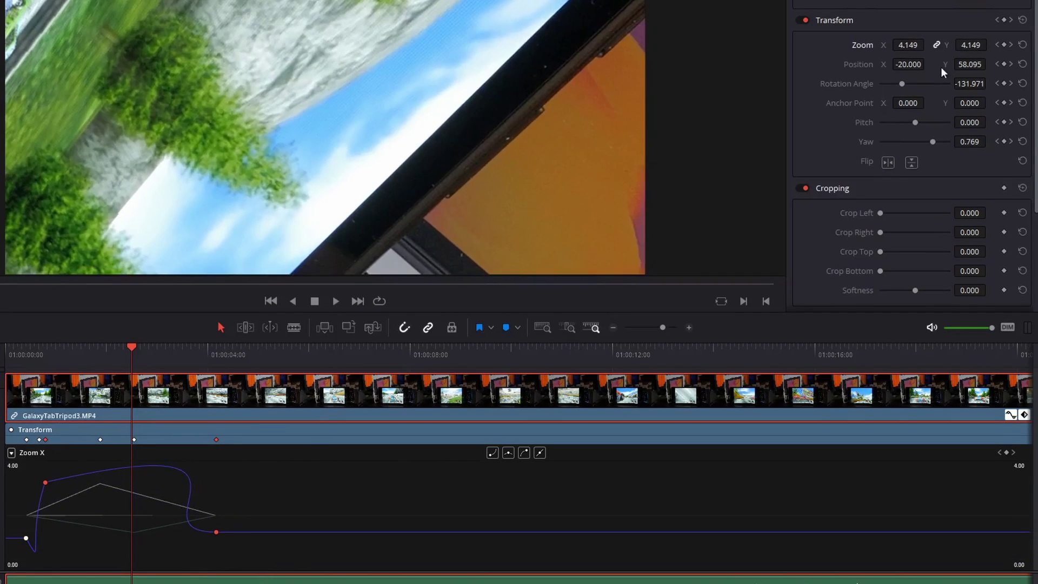
mouse_move(172, 468)
left_click_drag(172, 468, 193, 463)
Show the Position X curve and raise its segment between the first two keyframes.
left_click(12, 453)
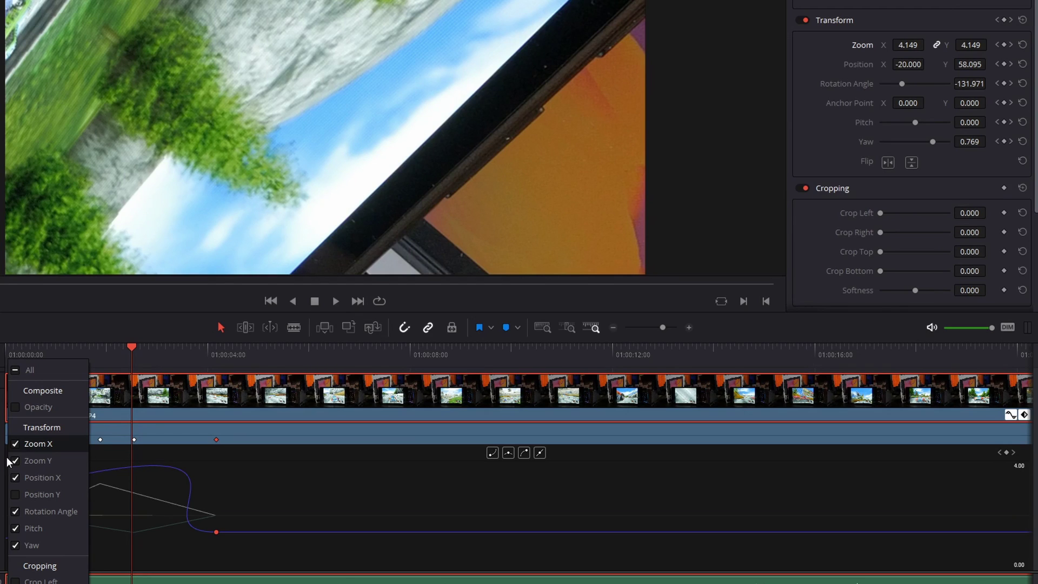
left_click(50, 479)
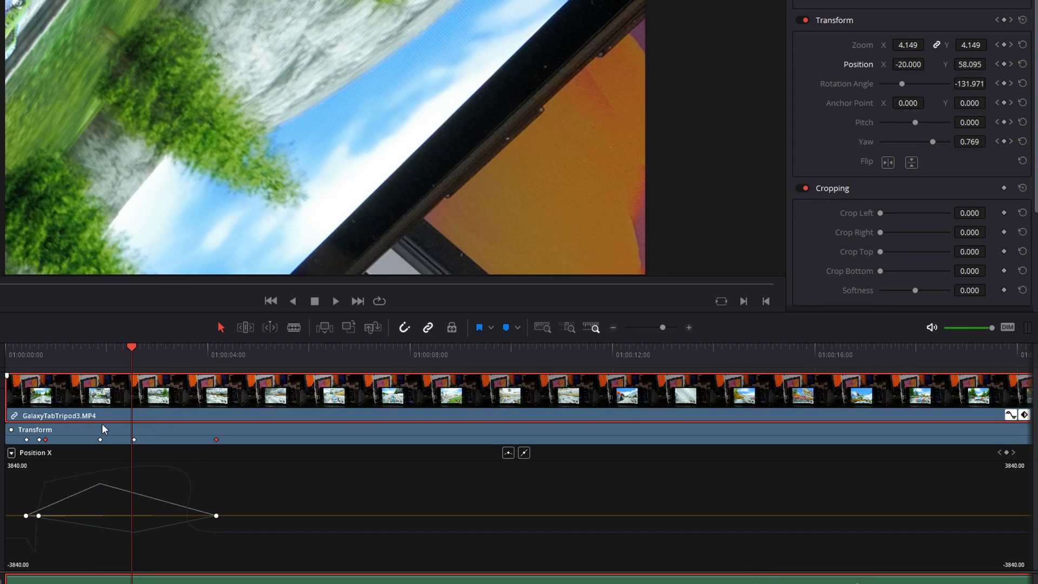
left_click_drag(132, 347, 41, 455)
left_click(26, 516)
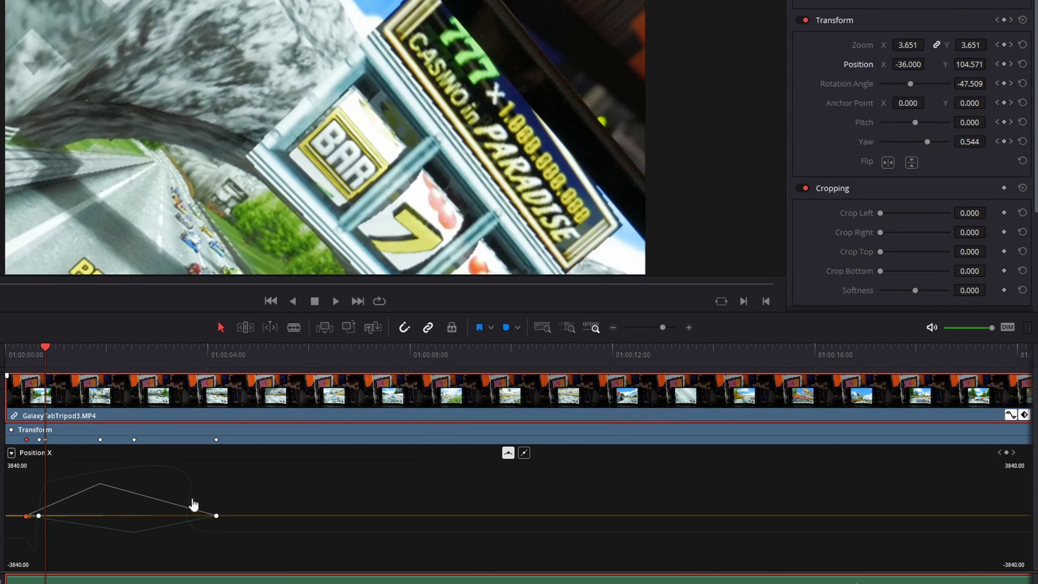
left_click_drag(32, 513, 108, 493)
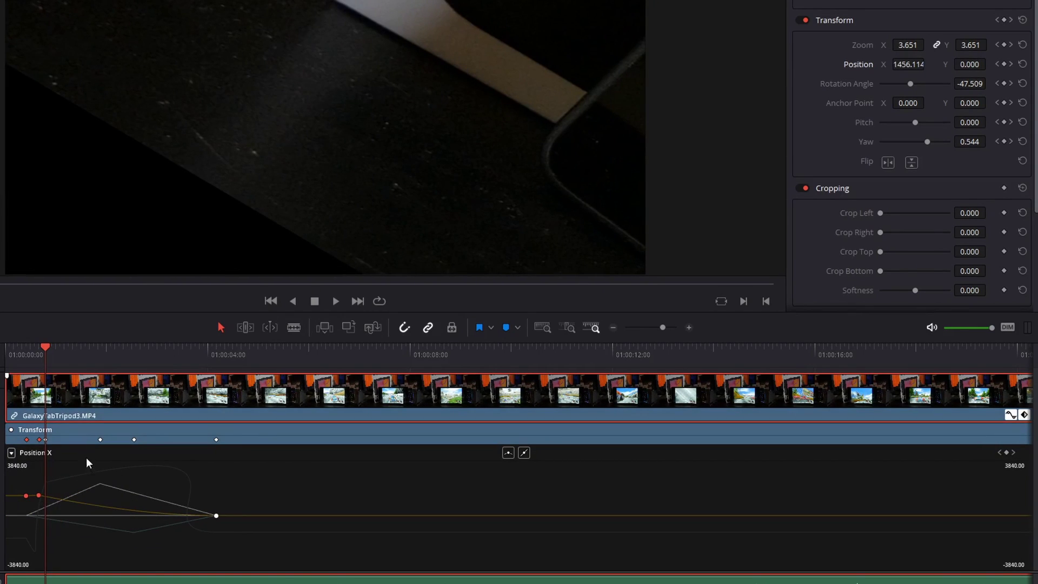
Play the animation from the start past the last keyframe, and hide the clip's keyframe track and curve editor.
left_click_drag(44, 346, 8, 346)
key("space")
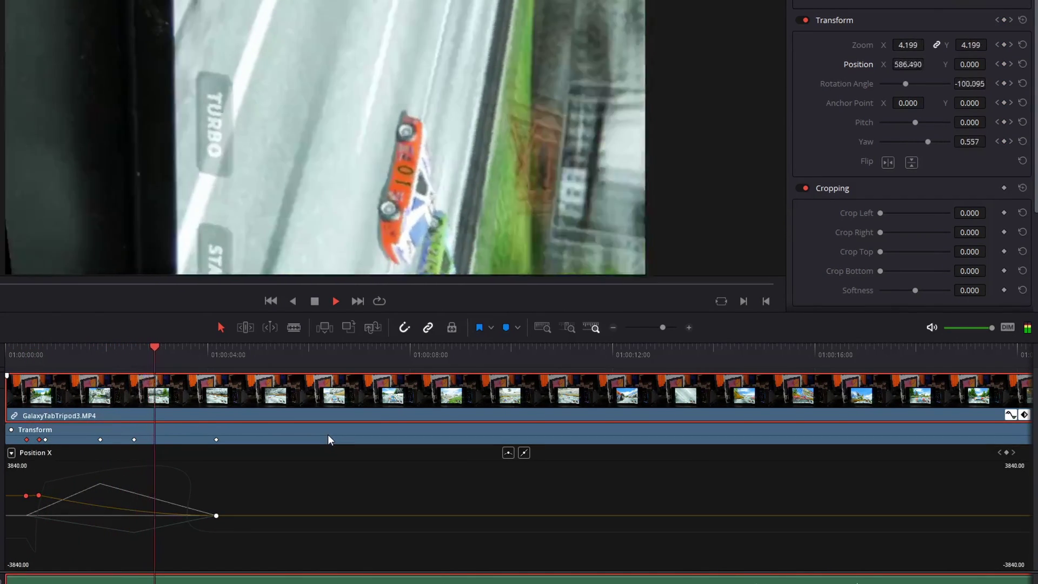
key("space")
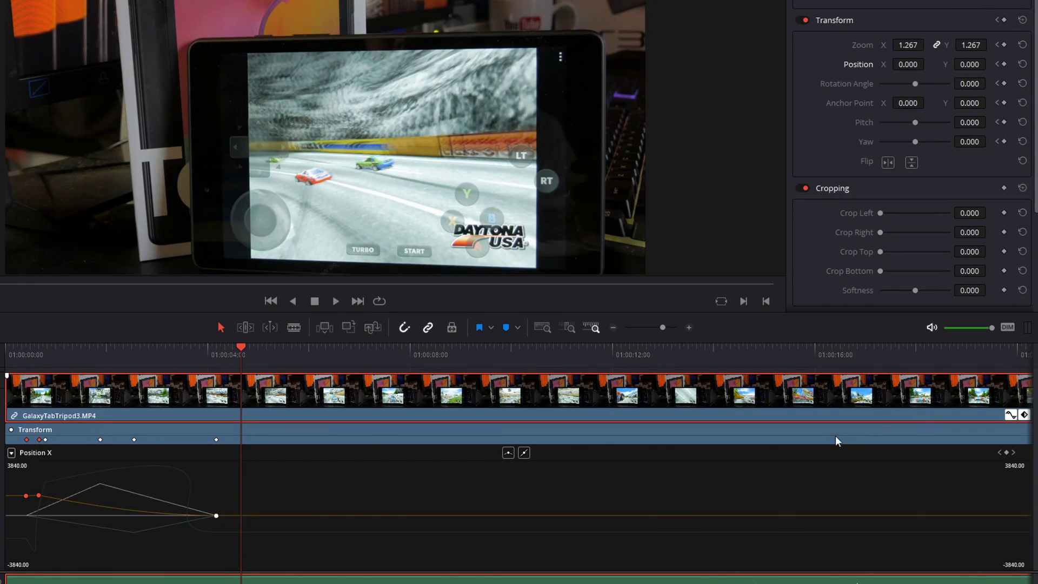
left_click(1023, 415)
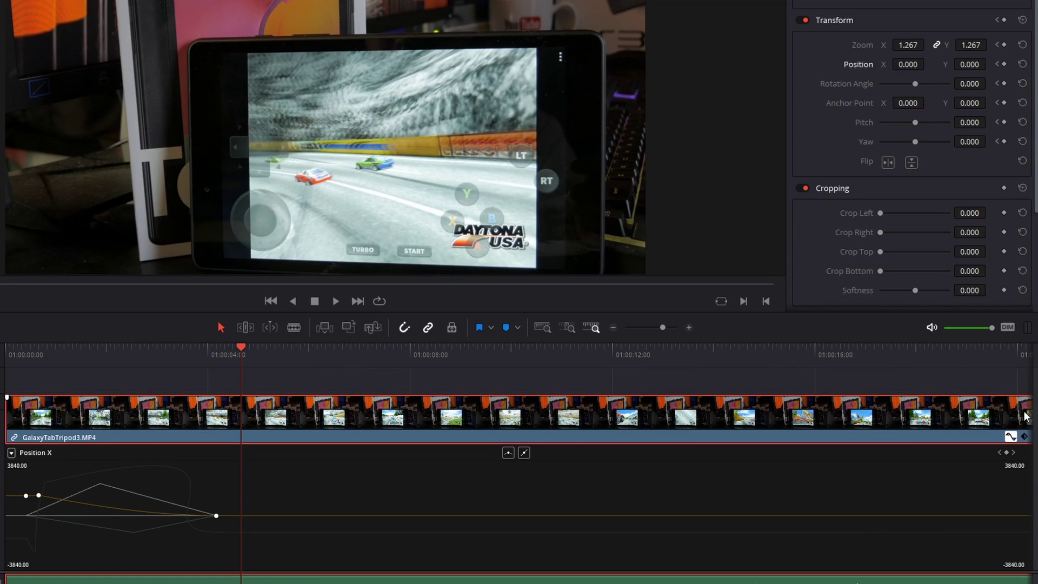
left_click(1012, 438)
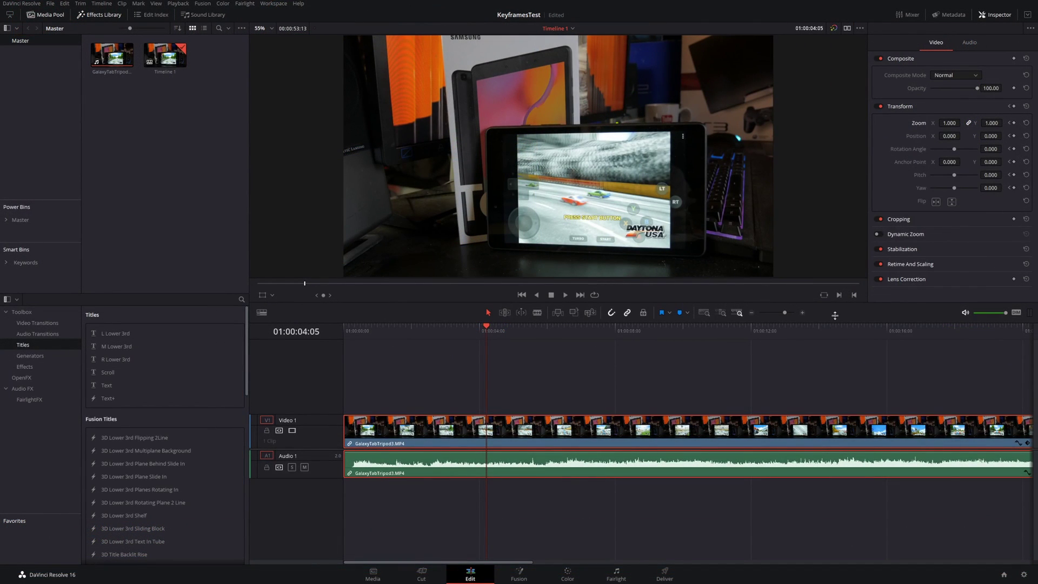
At 01:00:04:05, set the clip's zoom to 1.340, rotation angle to 34.430 and X position to 23.000.
left_click_drag(945, 123, 957, 149)
left_click(950, 136)
key("Return")
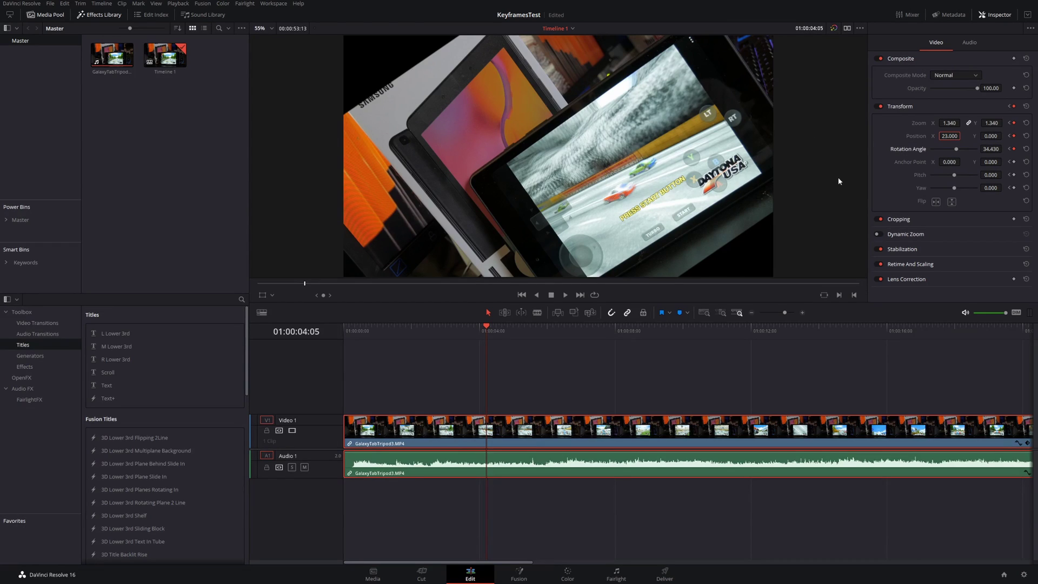
Show the on-screen transform frame with the viewer at 25% and enlarge the clip by a corner to zoom 1.407.
left_click(262, 295)
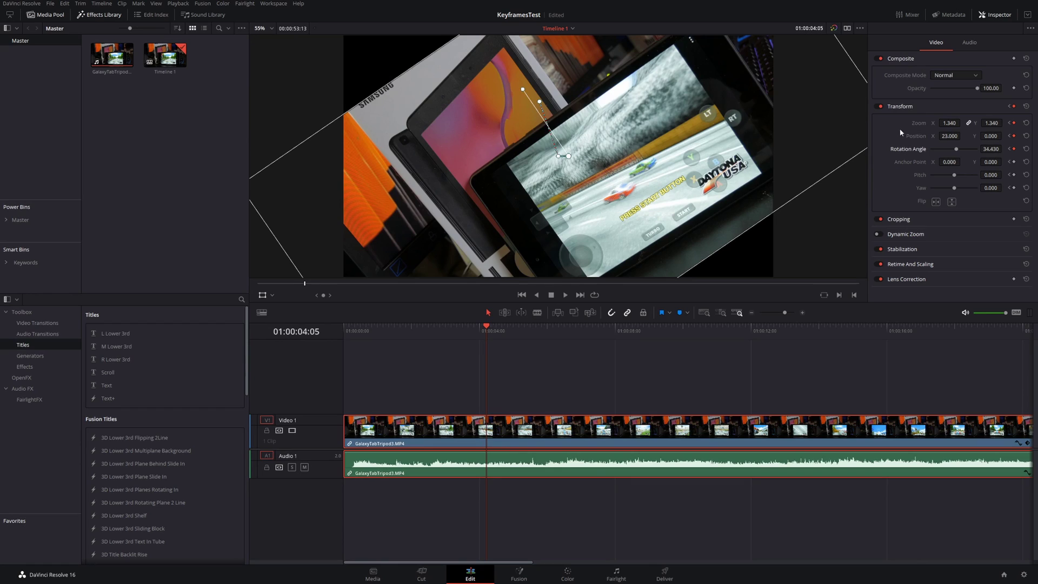
left_click(272, 29)
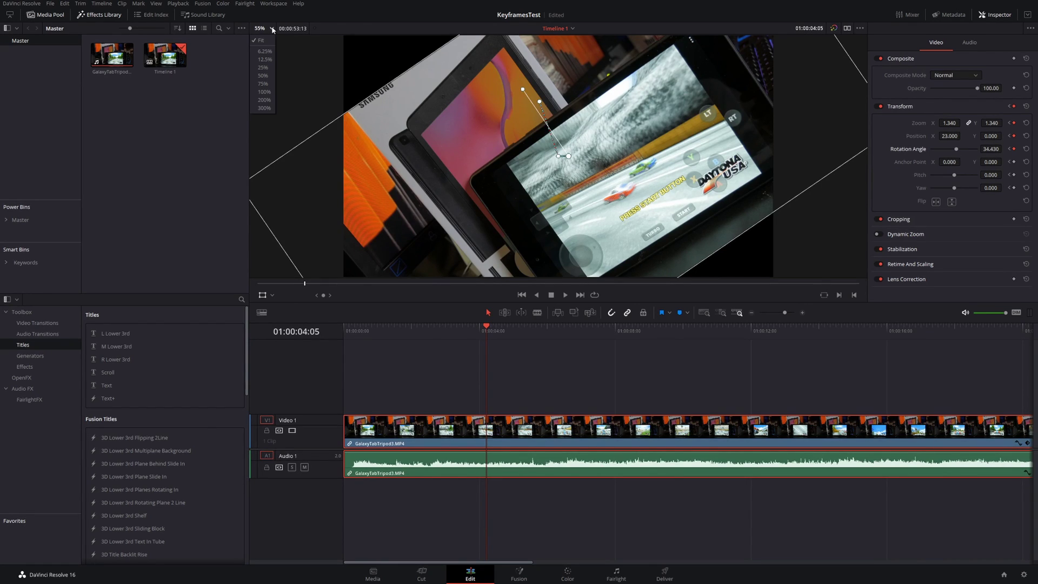
left_click(266, 68)
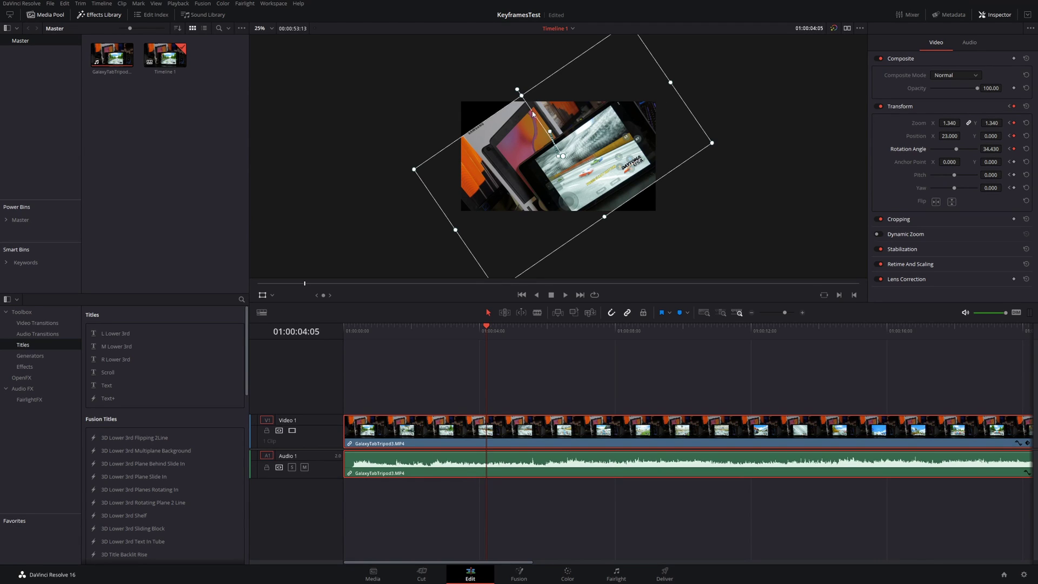
left_click_drag(417, 173, 387, 173)
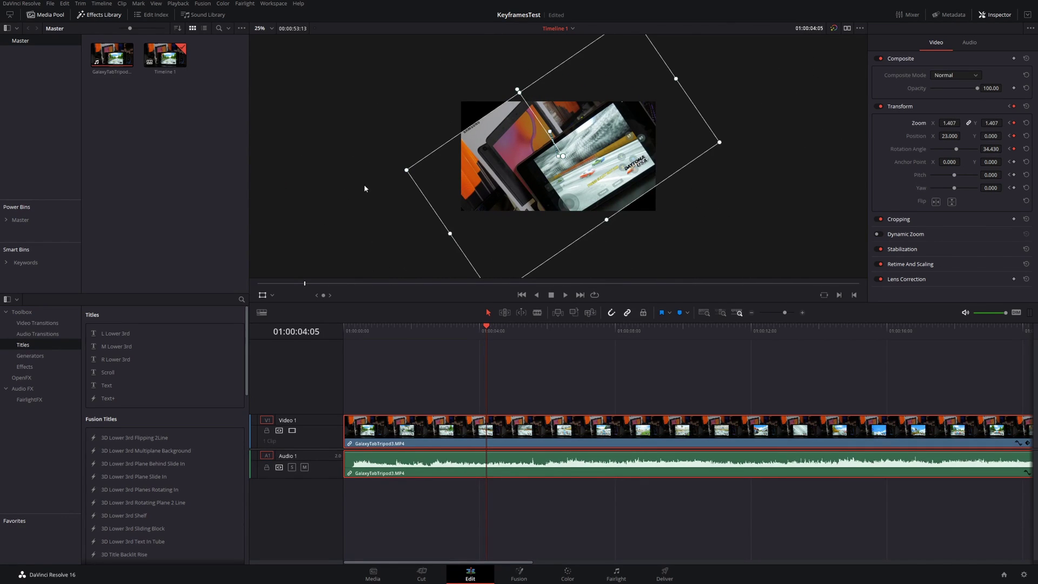
Transform the clip directly in the viewer to position 87, 120, rotation 2.556 and zoom X 0.606, Y 1.232.
left_click_drag(613, 136, 602, 97)
left_click_drag(532, 67, 572, 57)
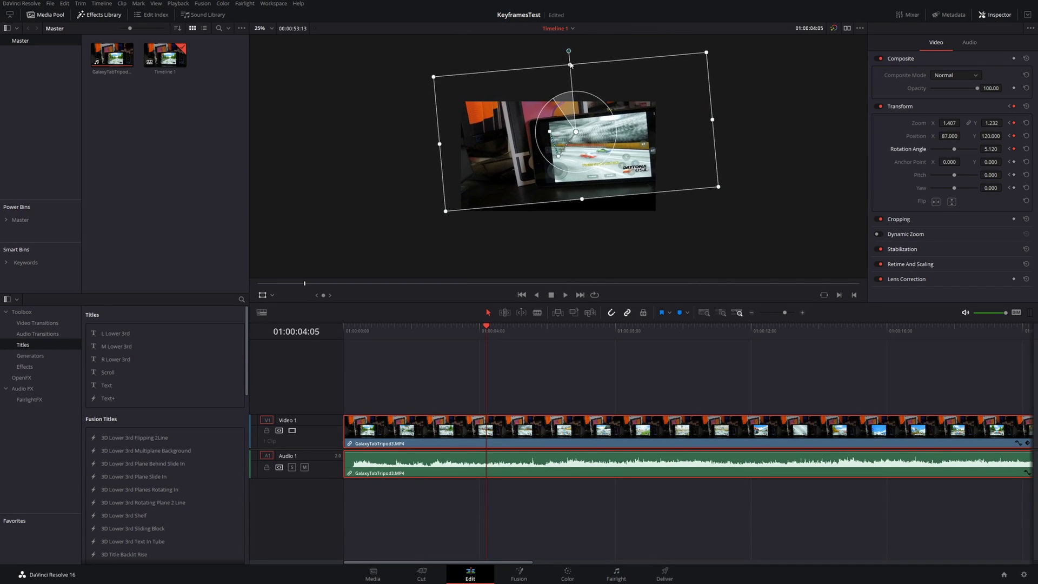
left_click_drag(714, 128, 641, 135)
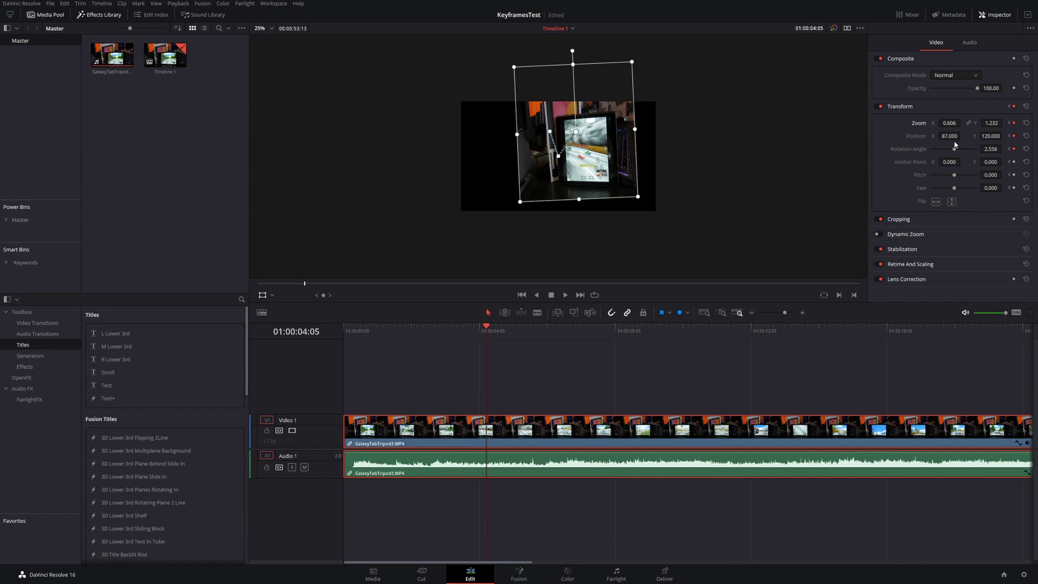
Reset the clip's rotation angle, position and zoom to their defaults.
left_click(1026, 149)
left_click(1025, 136)
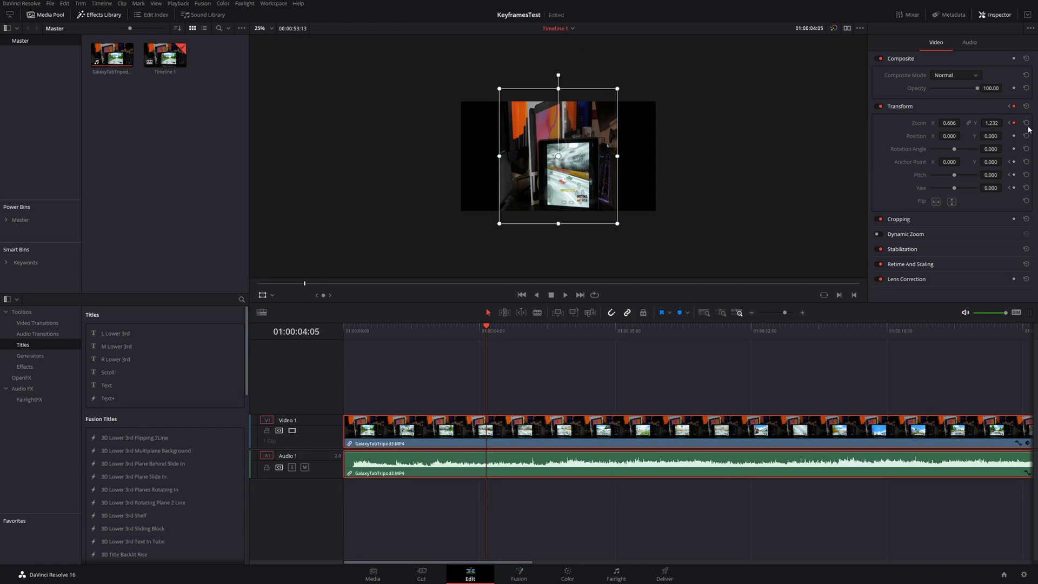
left_click(1026, 122)
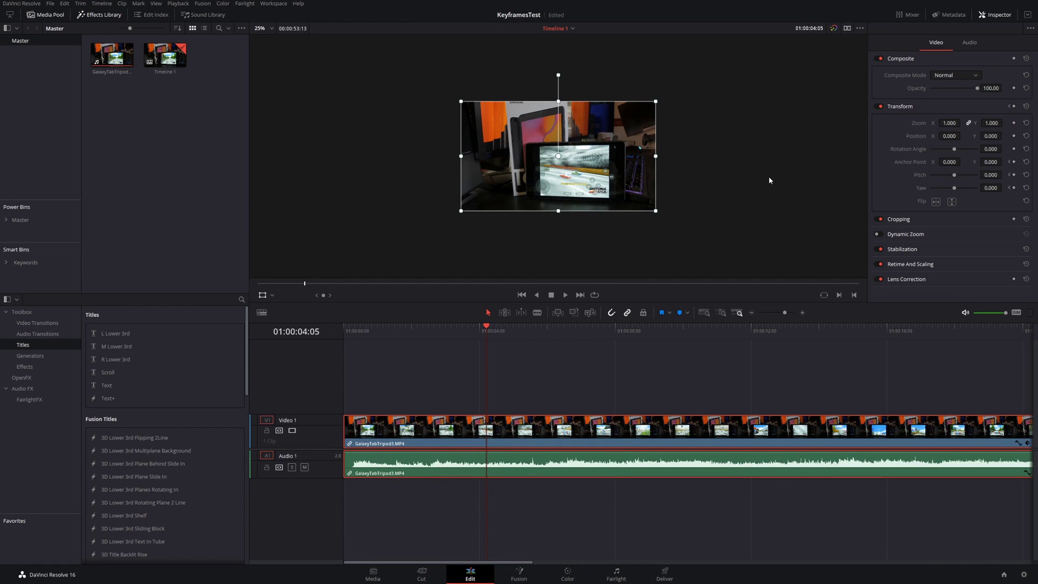
Set the viewer scale to Fit and hide the on-screen transform frame.
left_click(268, 30)
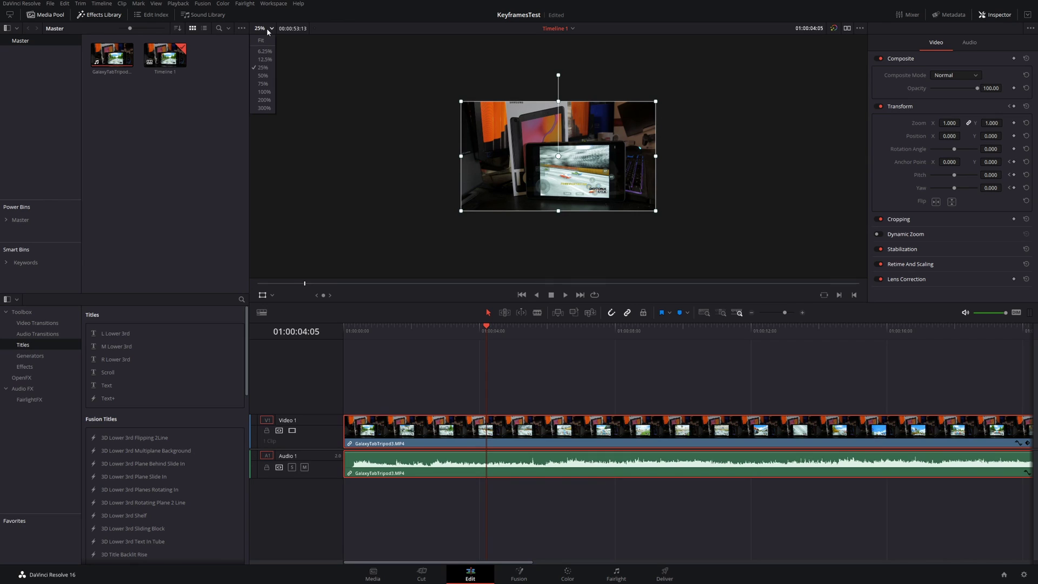
left_click(269, 40)
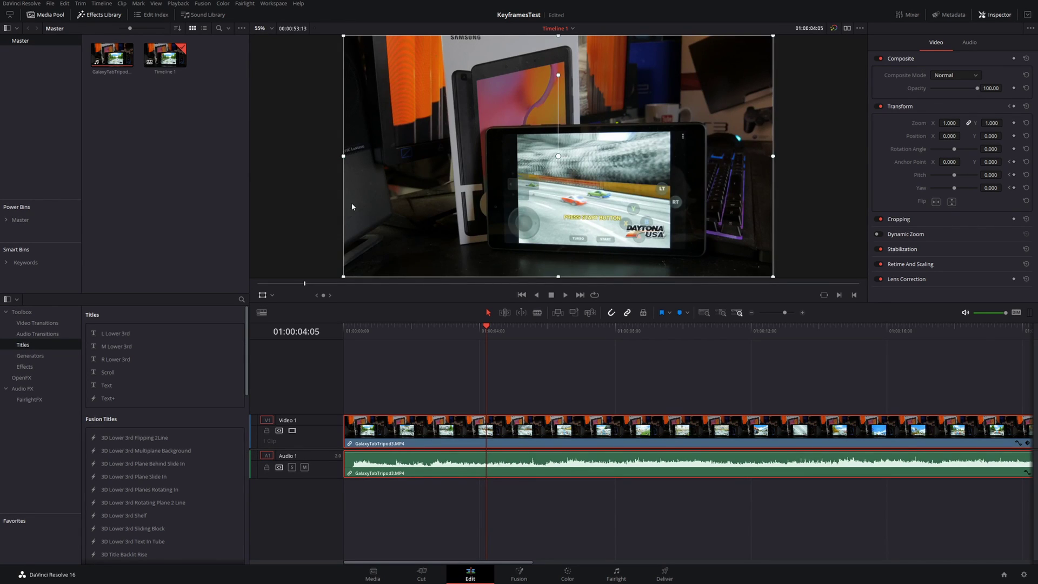
left_click(262, 295)
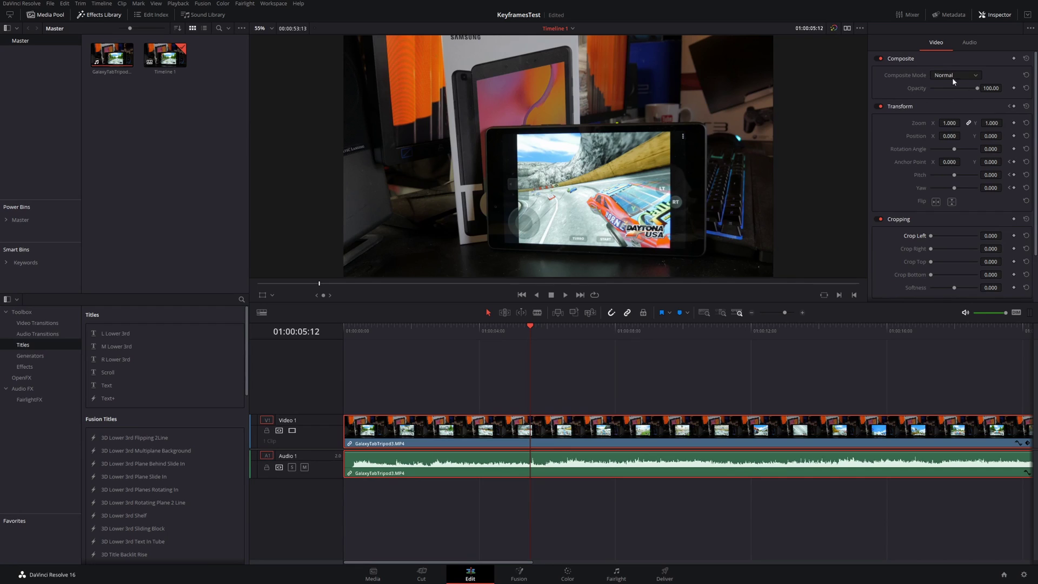
Look through the clip's video properties, reveal its keyframe track and place the playhead at 01:00:04:02.
scroll(912, 240, "down", 3)
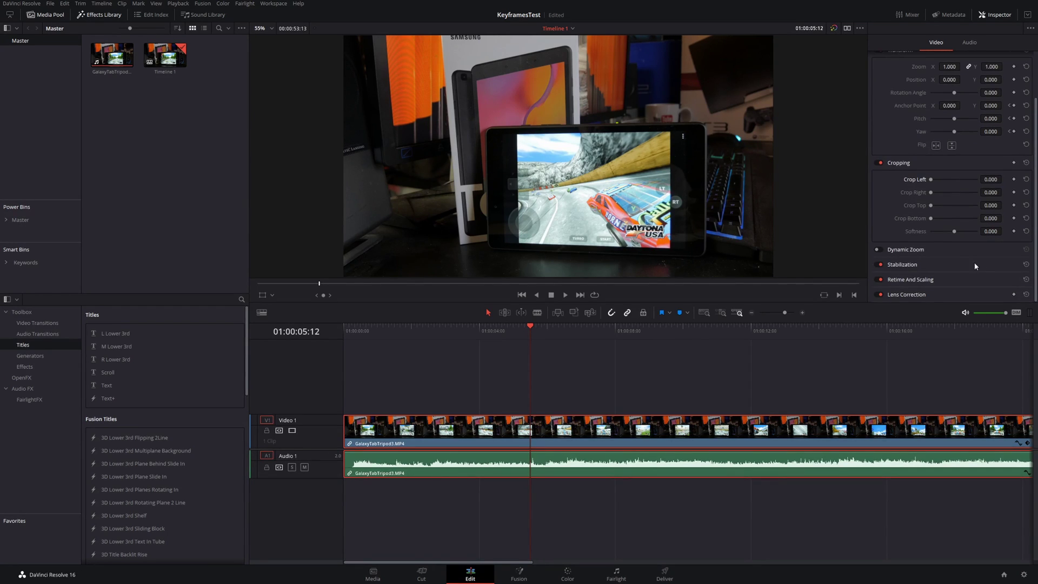
scroll(969, 265, "up", 3)
scroll(886, 189, "down", 3)
left_click(1027, 444)
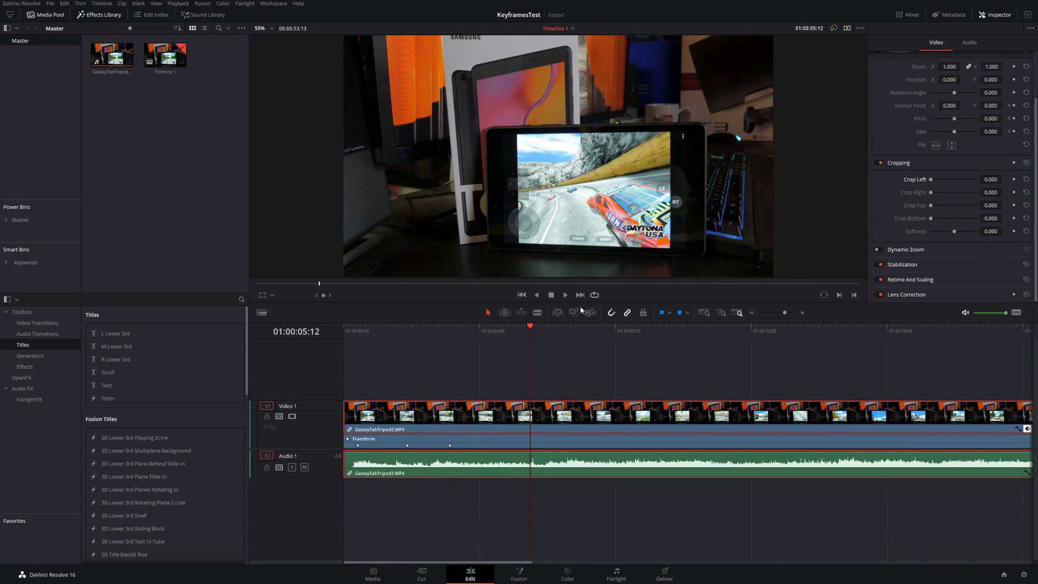
left_click(482, 326)
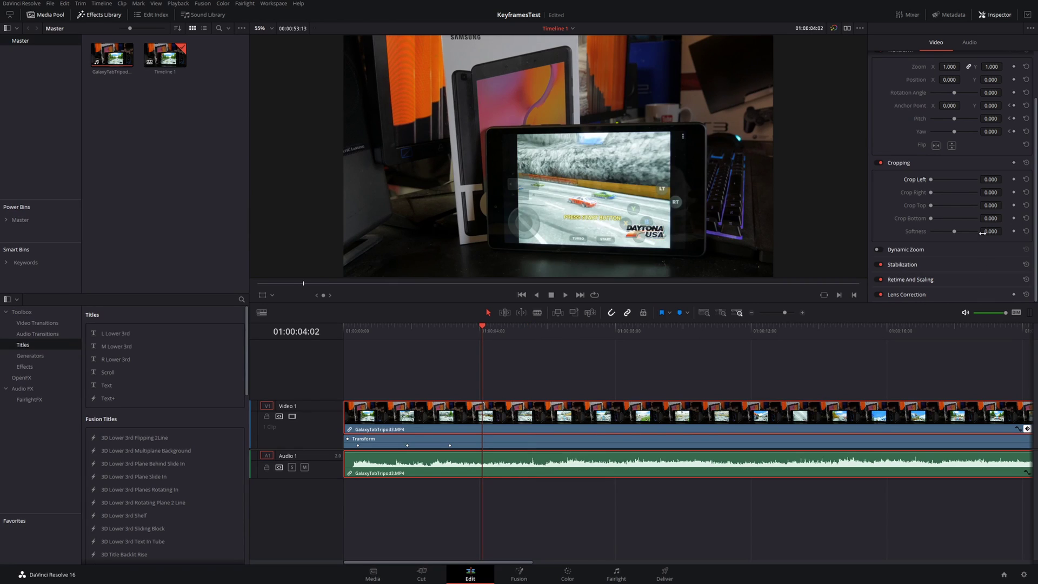
Keyframe the clip's cropping at 01:00:04:02, then at 01:00:04:22 set Crop Left to 216.960 and Crop Right to 375.360.
left_click(1014, 163)
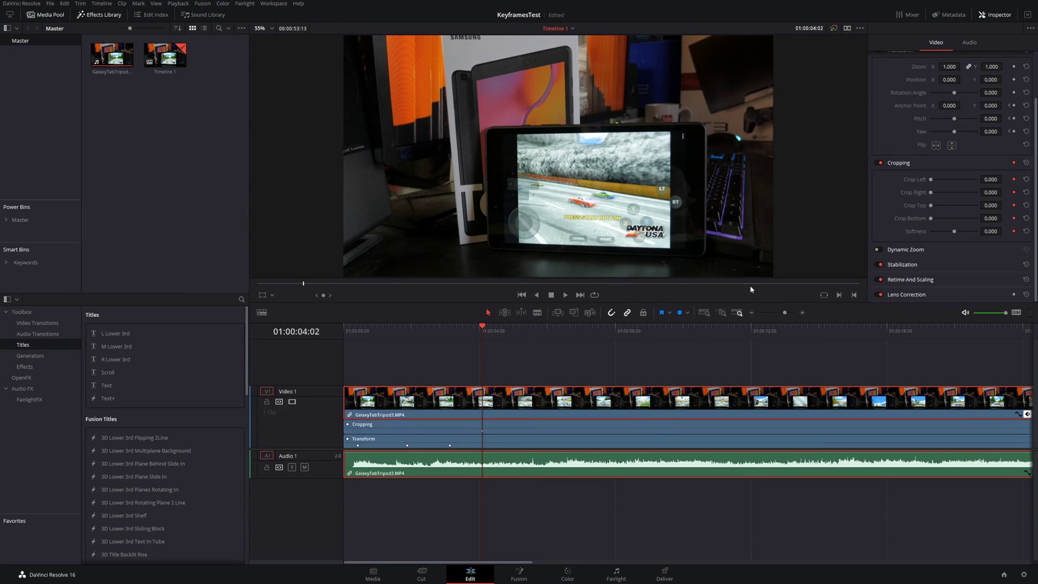
left_click(511, 330)
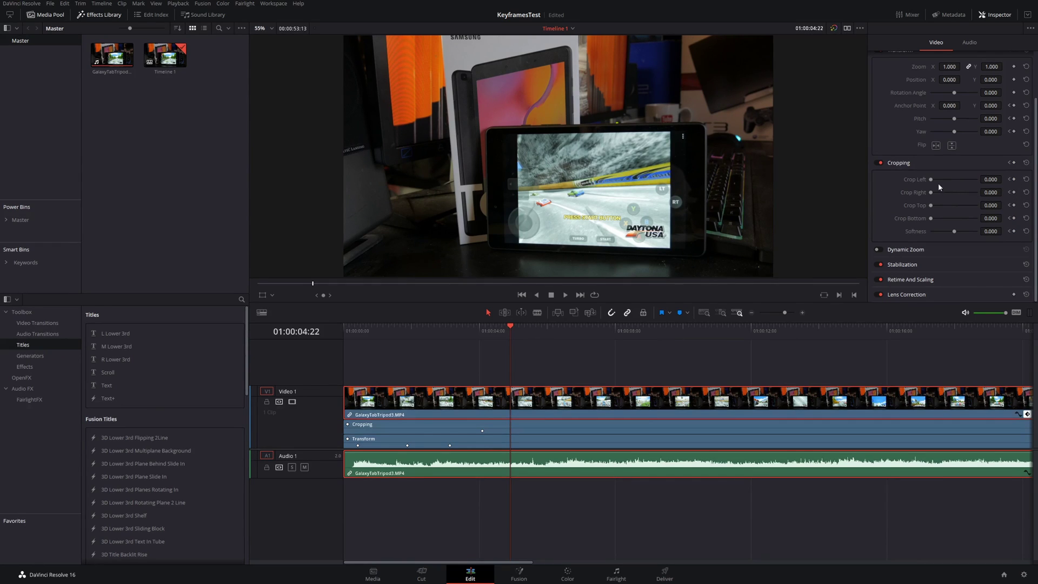
left_click_drag(932, 181, 950, 196)
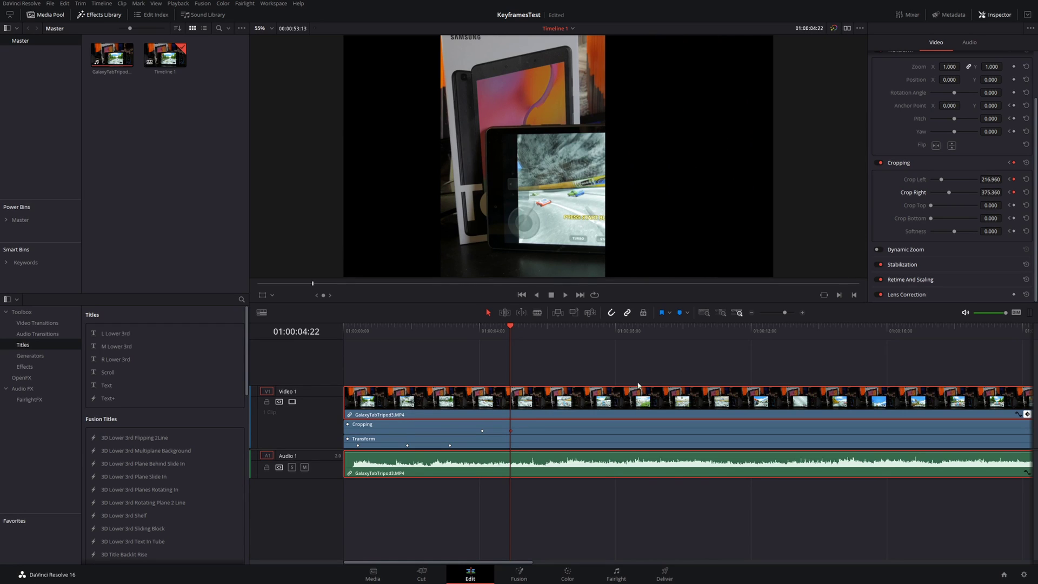
Play back the crop animation from before its first keyframe and show the clip's Crop Right curve in the timeline.
left_click(408, 329)
key("space")
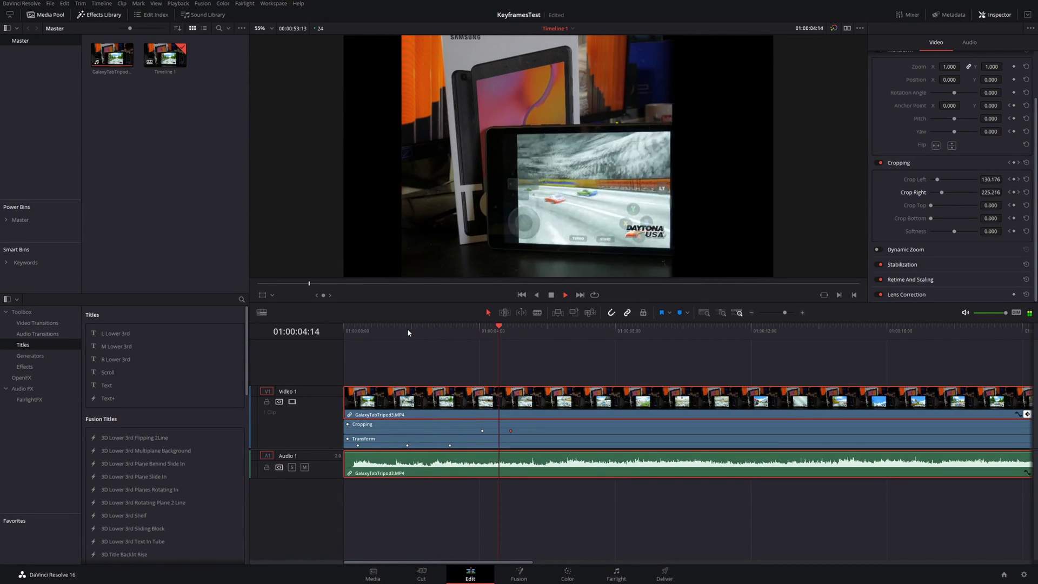
key("space")
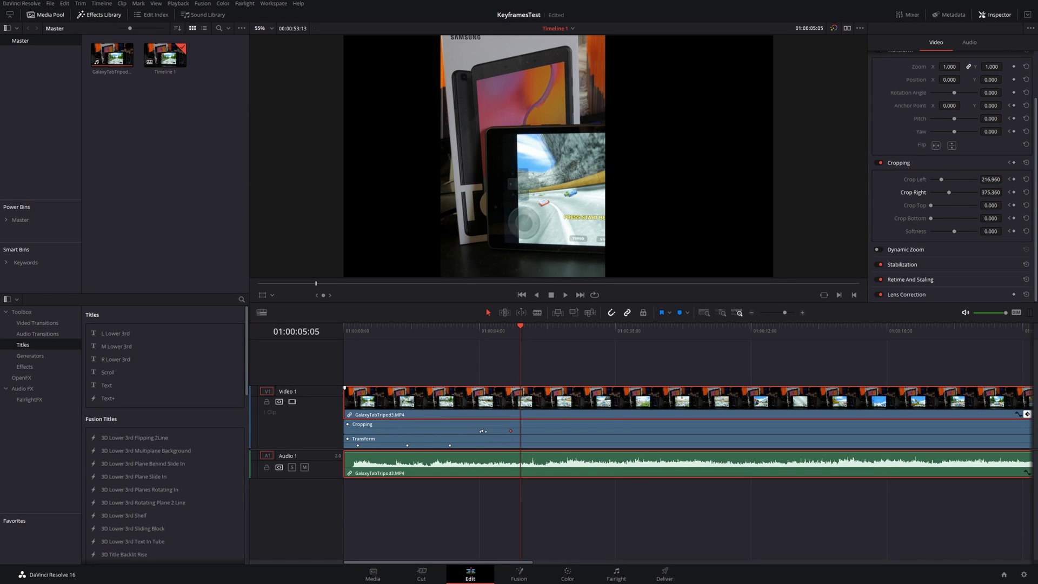
left_click(1019, 415)
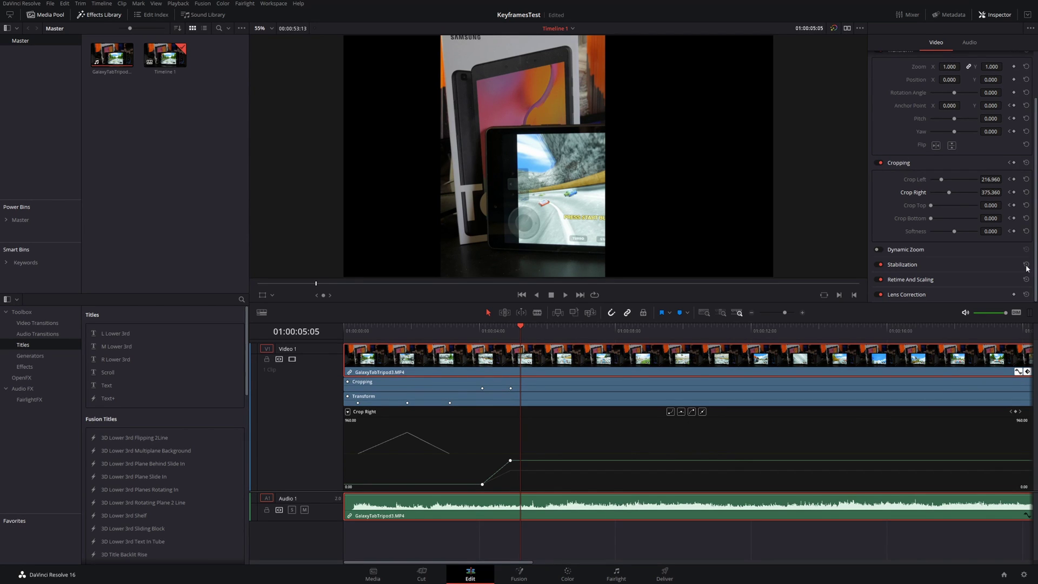
scroll(1013, 248, "up", 2)
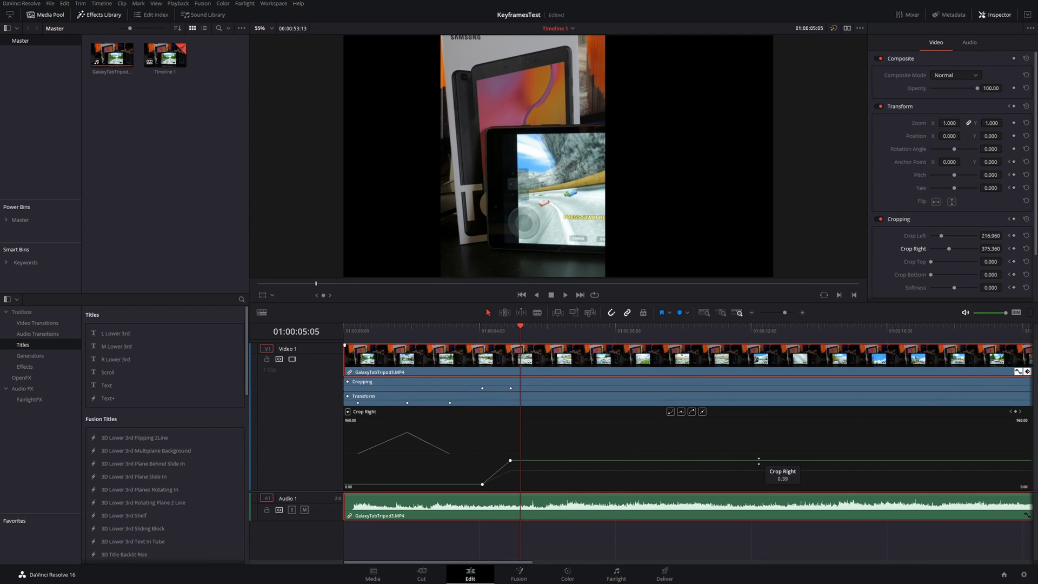